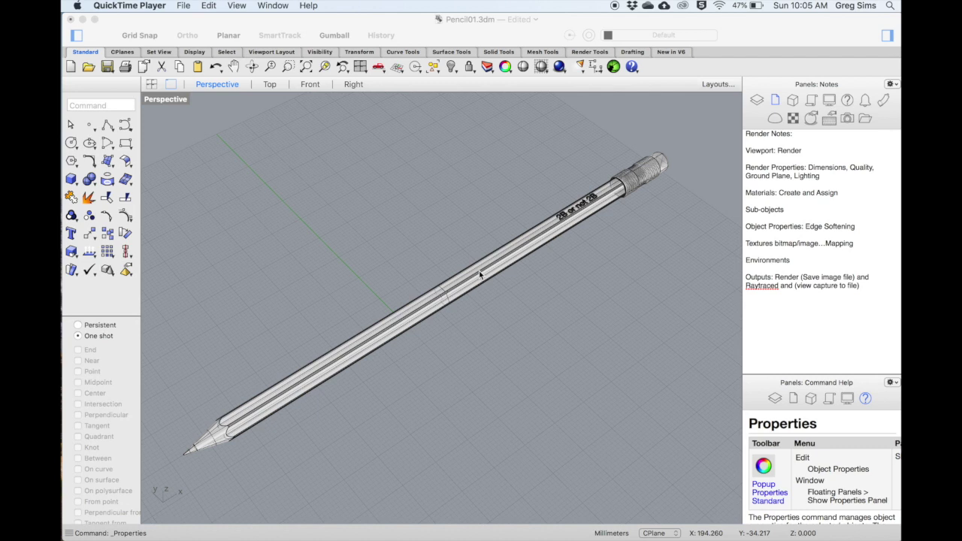
Step: Switch the Perspective viewport to the Rendered display mode
click(171, 100)
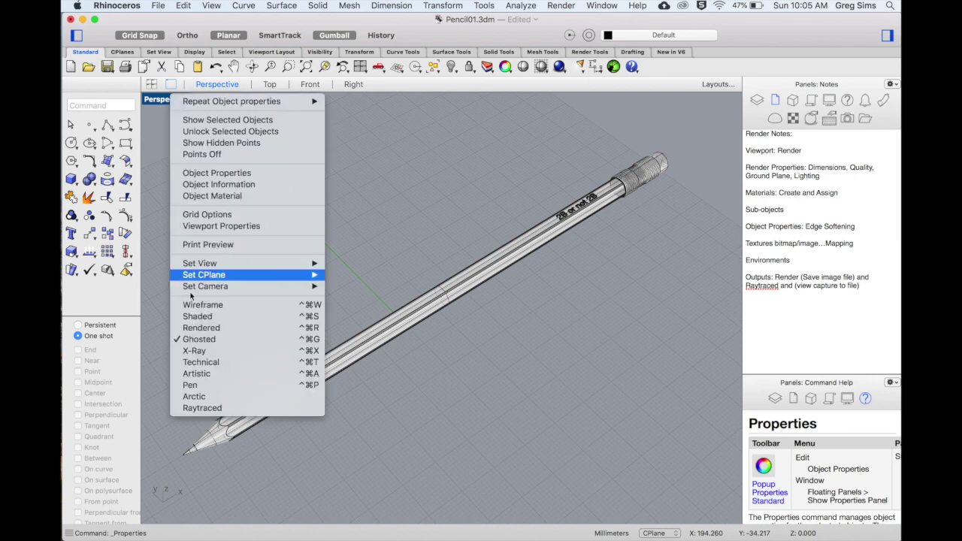
click(169, 99)
click(209, 328)
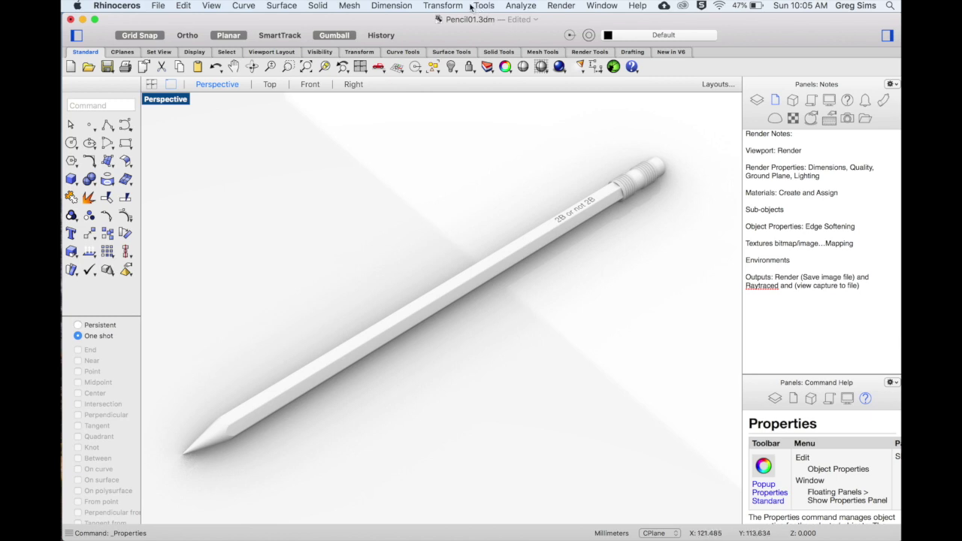
Step: Open the document's render properties and examine the available render dimensions
click(558, 6)
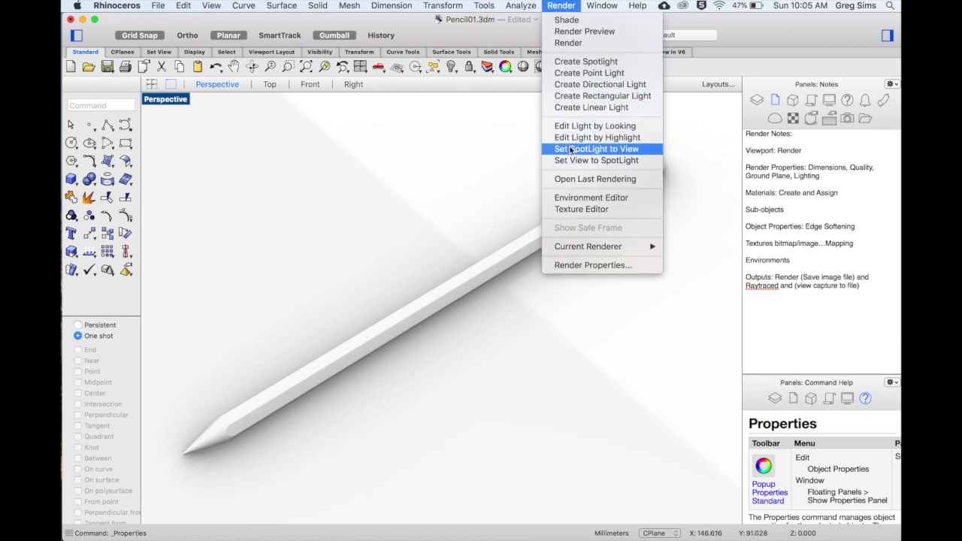
click(570, 265)
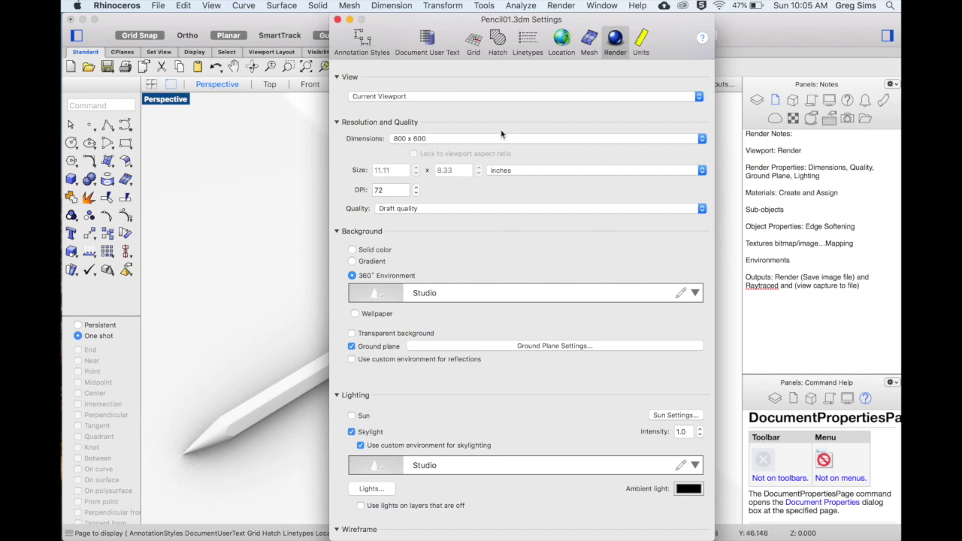
click(451, 139)
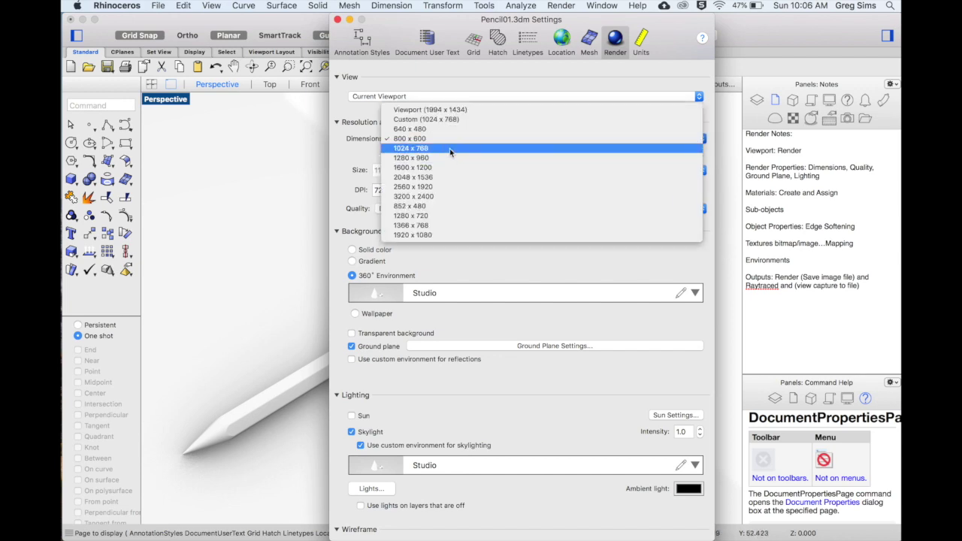
click(449, 141)
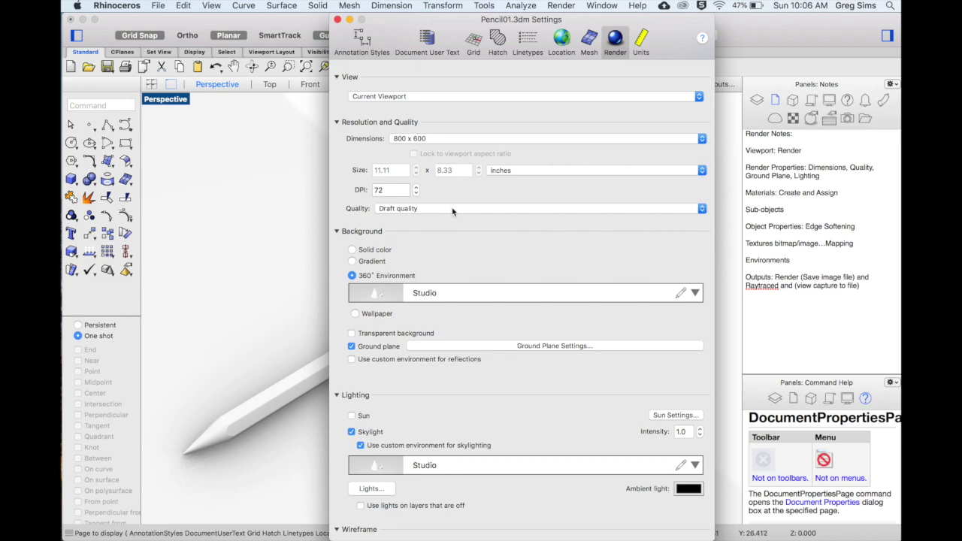
Step: Review the ground plane's material types and the background and lighting settings, then close the render properties
click(477, 347)
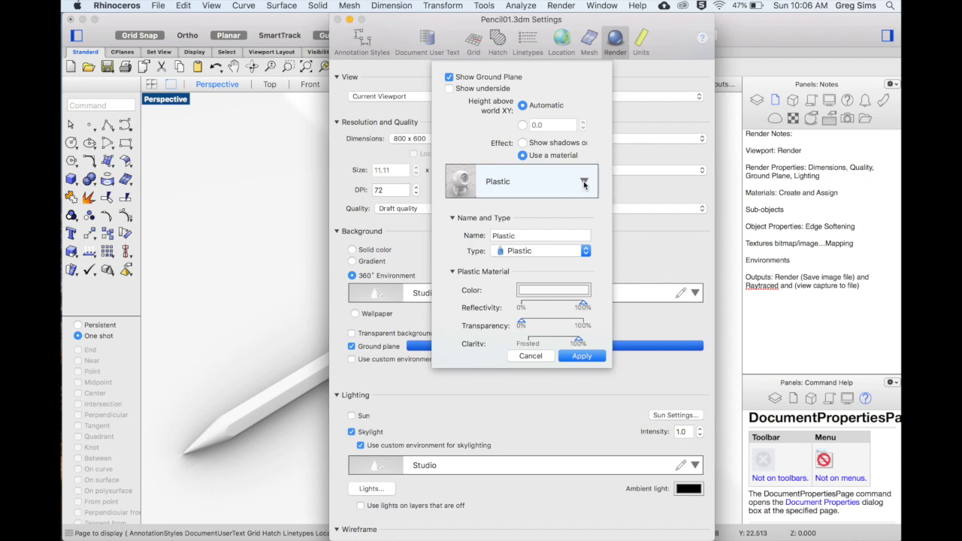
click(586, 251)
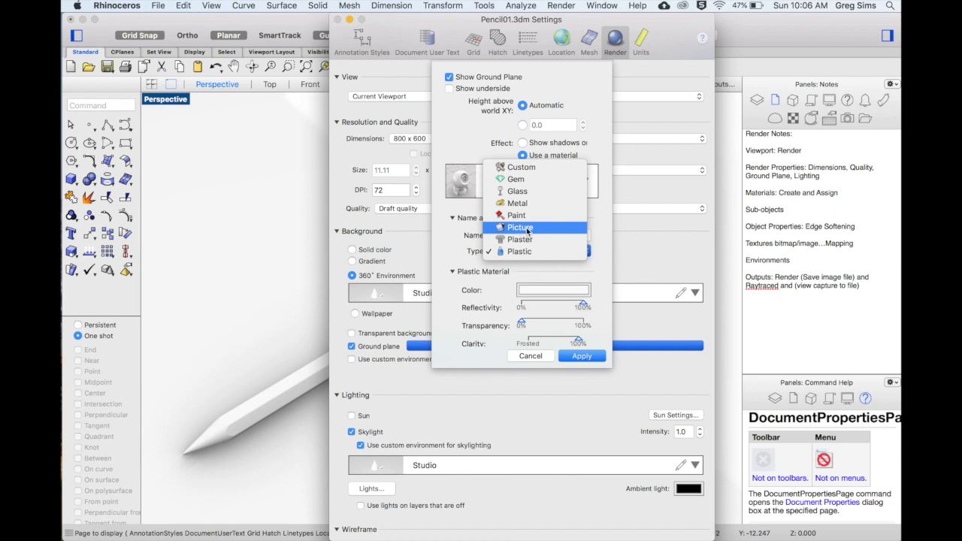
key(Escape)
key(Escape)
scroll(399, 384, down, 2)
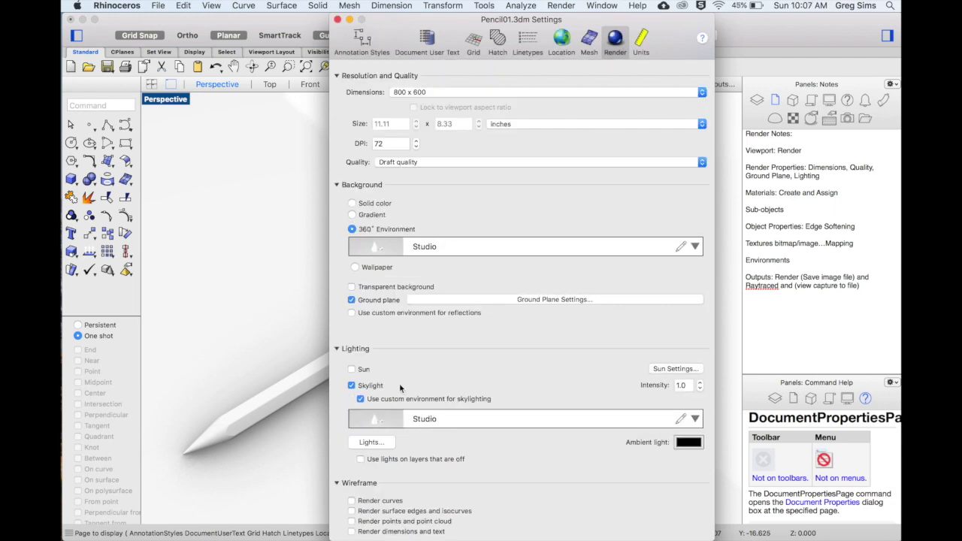
scroll(392, 396, down, 1)
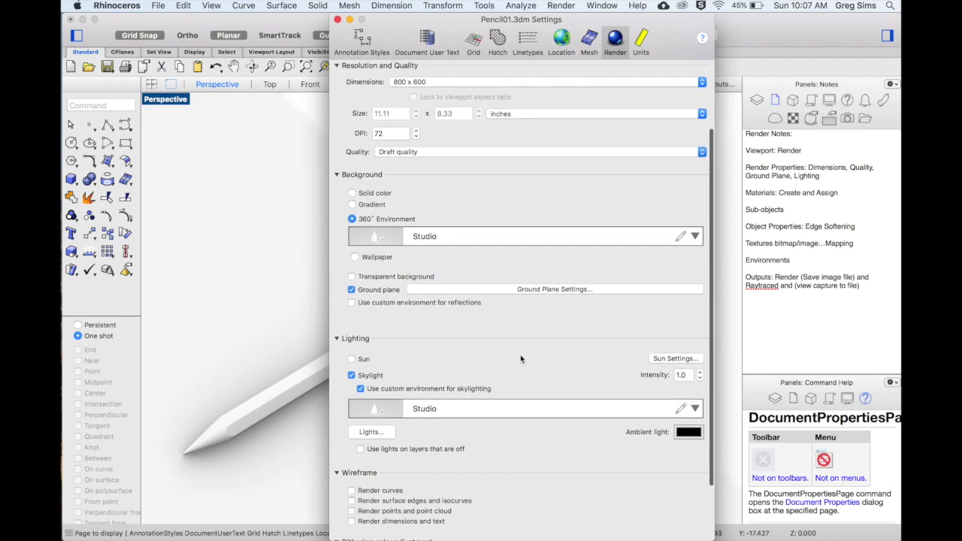
scroll(526, 361, down, 1)
scroll(526, 361, down, 1)
scroll(526, 362, up, 4)
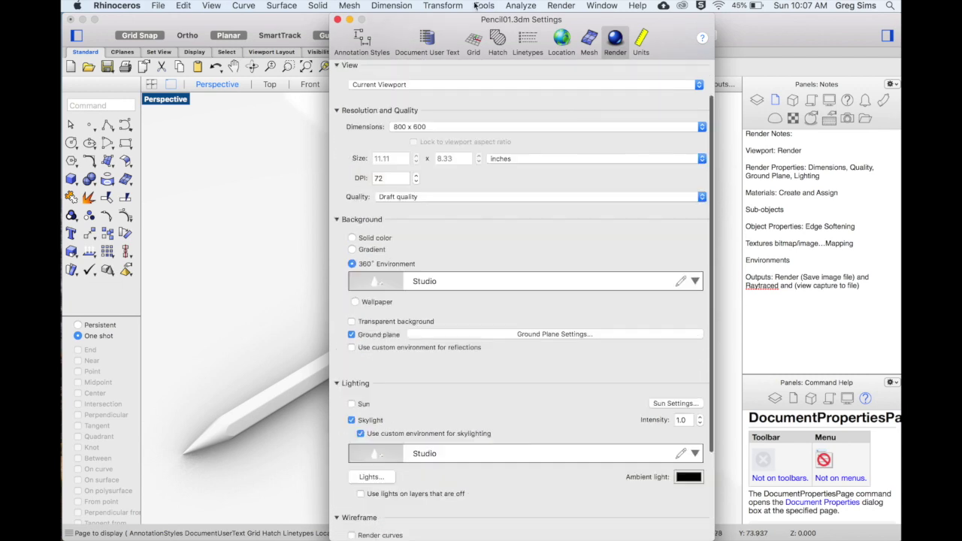
click(337, 19)
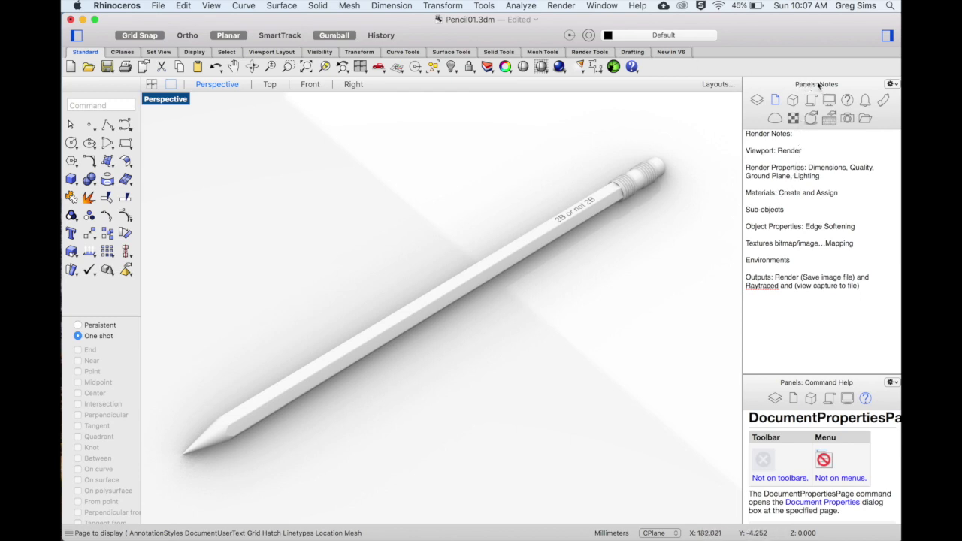
Step: Create a new Paint material and set its color to golden yellow
click(883, 103)
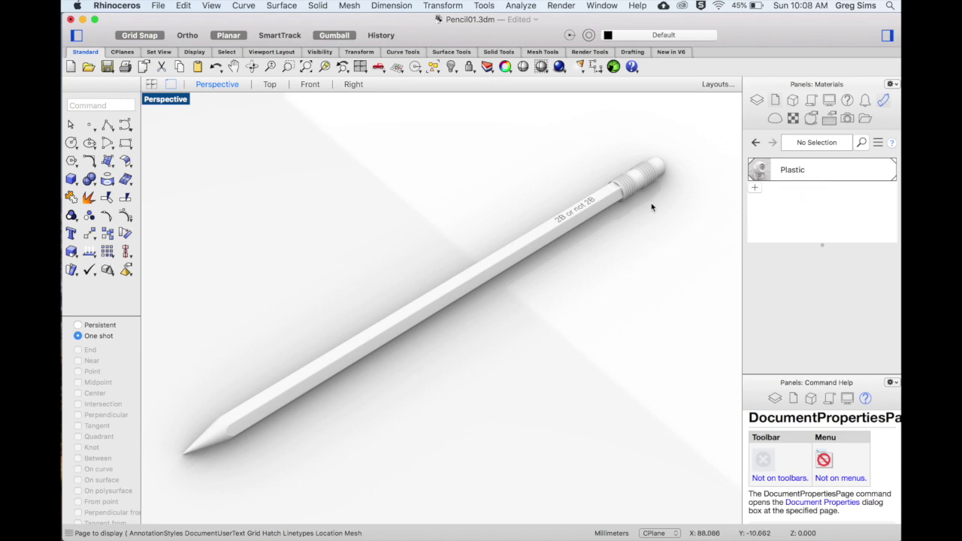
click(756, 188)
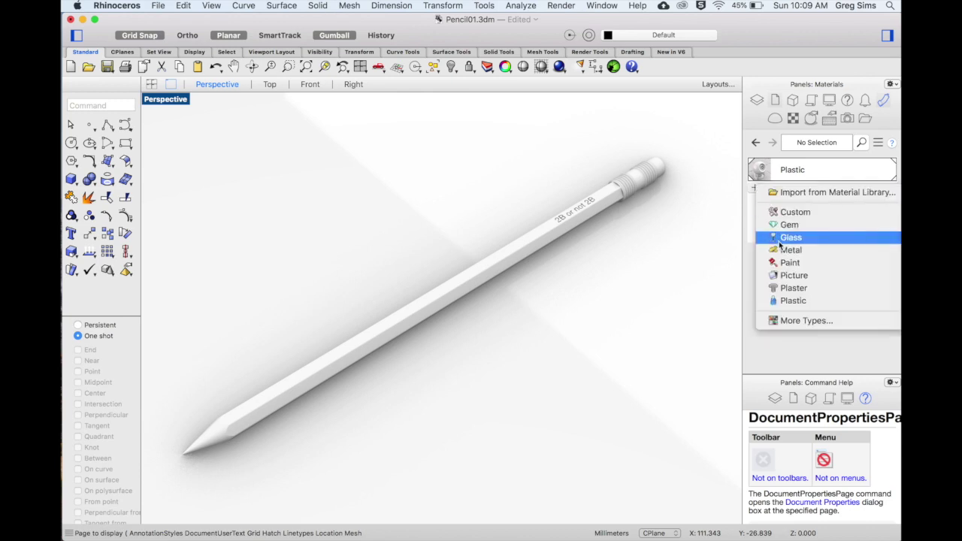
click(786, 263)
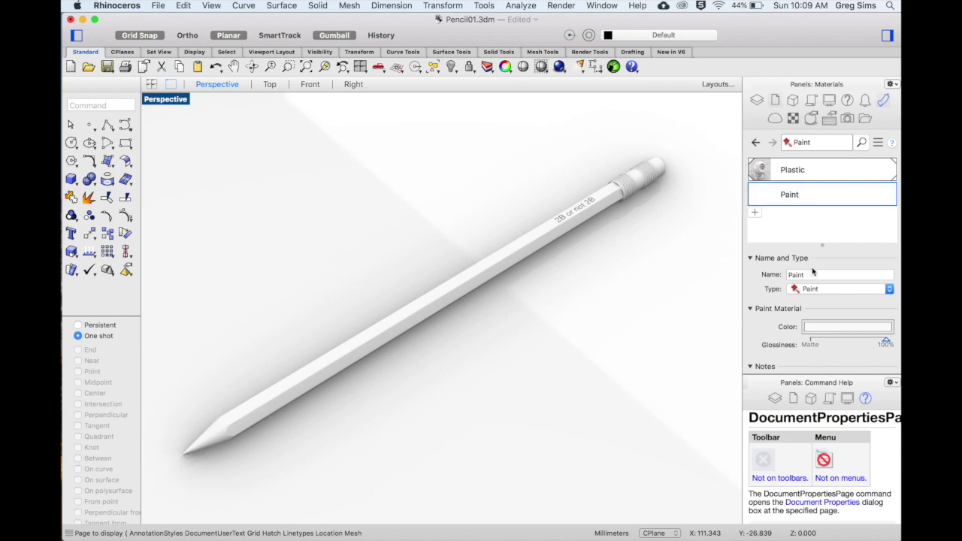
click(828, 329)
click(410, 270)
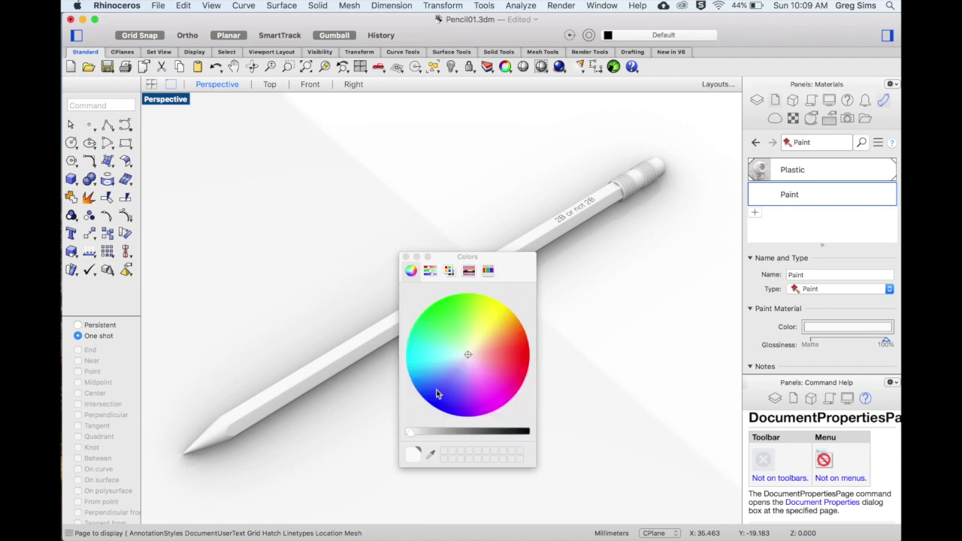
click(505, 316)
click(507, 316)
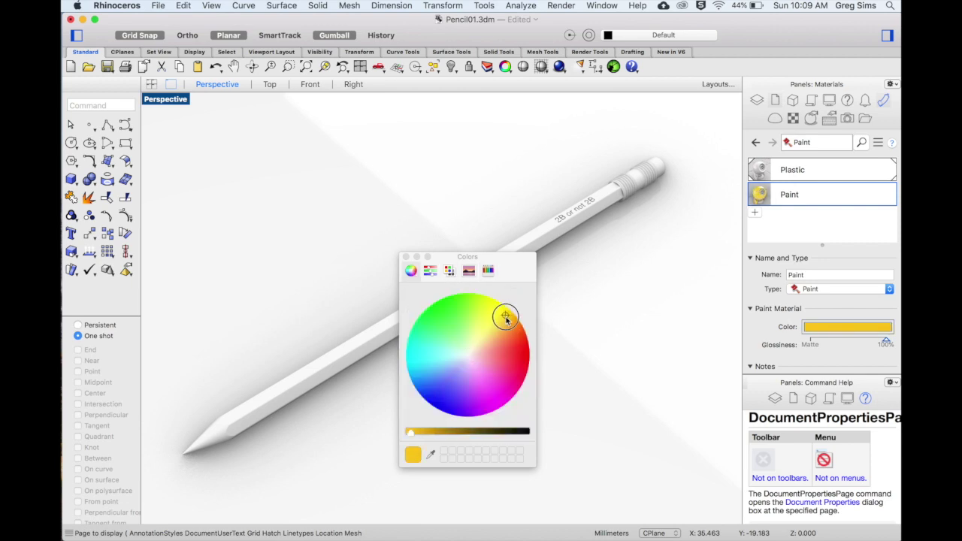
click(816, 224)
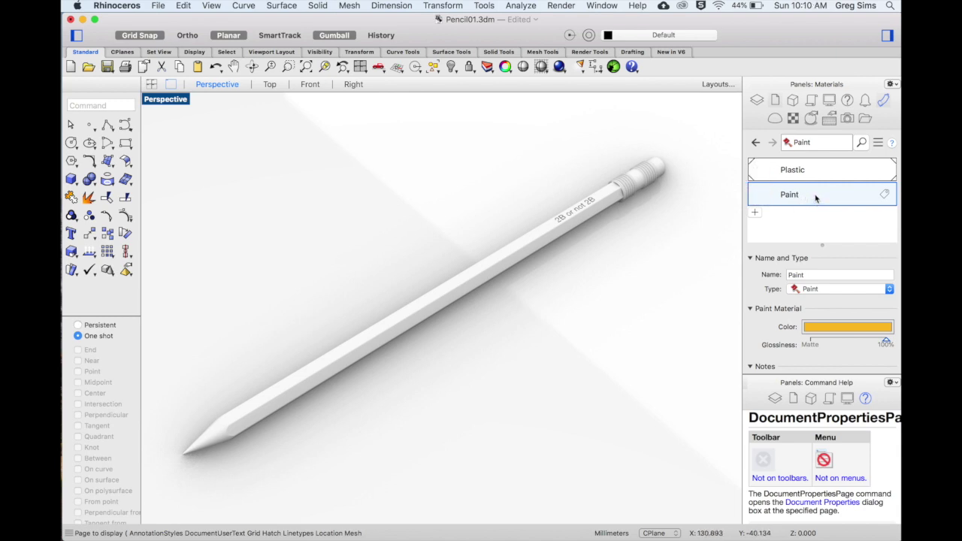
Step: Assign the yellow Paint material to the pencil's body and clear the selection
double_click(815, 195)
click(762, 194)
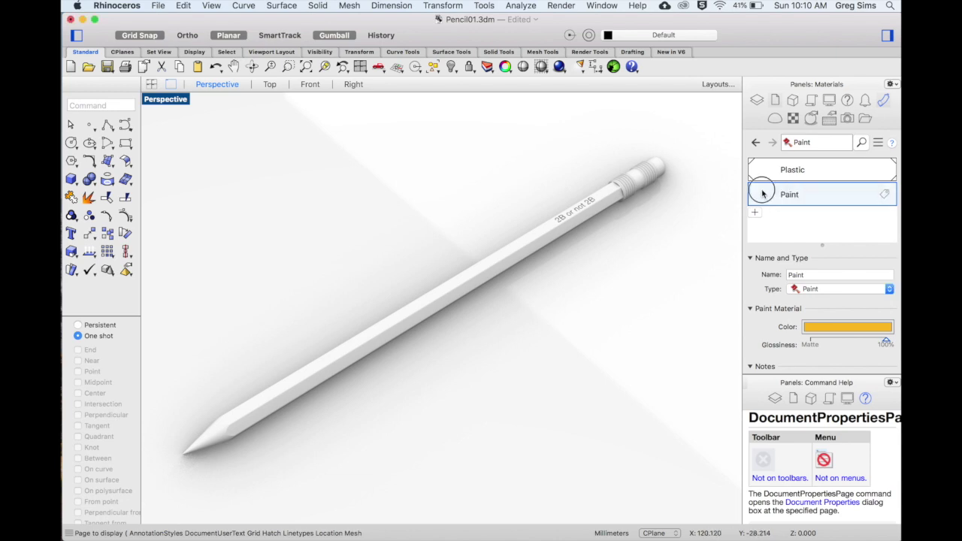
mouse_move(762, 194)
mouse_down()
mouse_move(733, 180)
mouse_move(660, 178)
mouse_move(576, 204)
mouse_move(544, 234)
mouse_up()
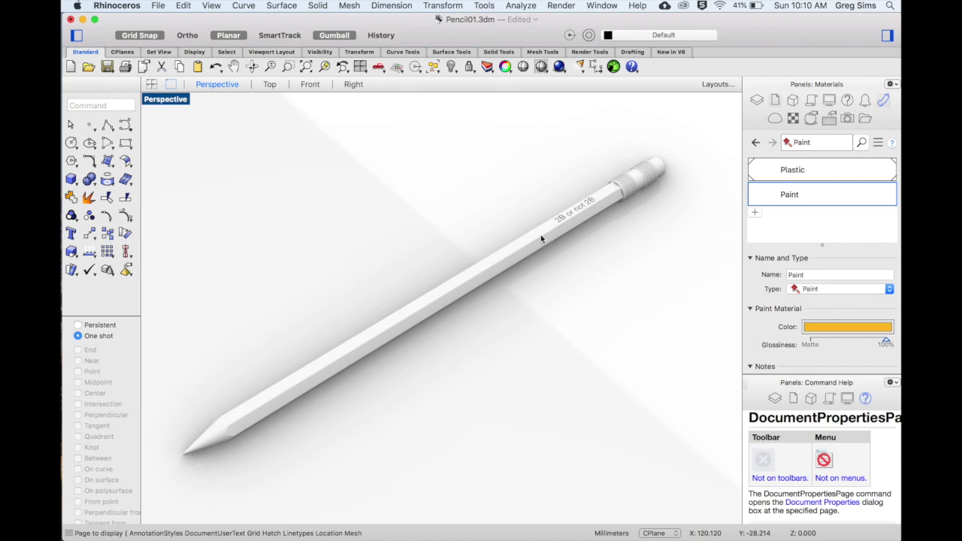
mouse_move(822, 195)
mouse_down()
mouse_move(672, 217)
mouse_move(556, 217)
mouse_move(518, 242)
mouse_move(526, 251)
mouse_up()
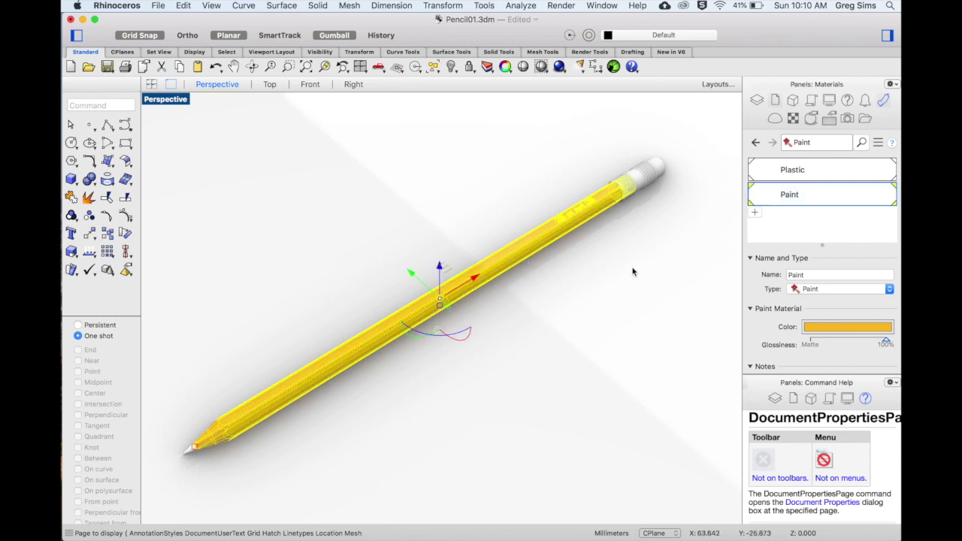
key(Escape)
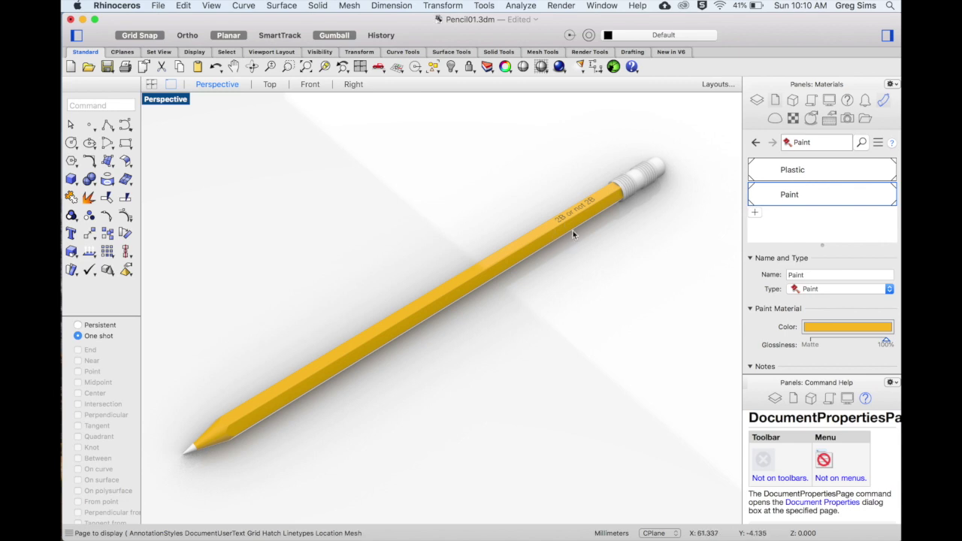
Step: Import Satin Aluminum.rmtl from the material library's Metal > Satin folder and assign it to the metal band holding the eraser
right_drag(572, 234, 586, 239)
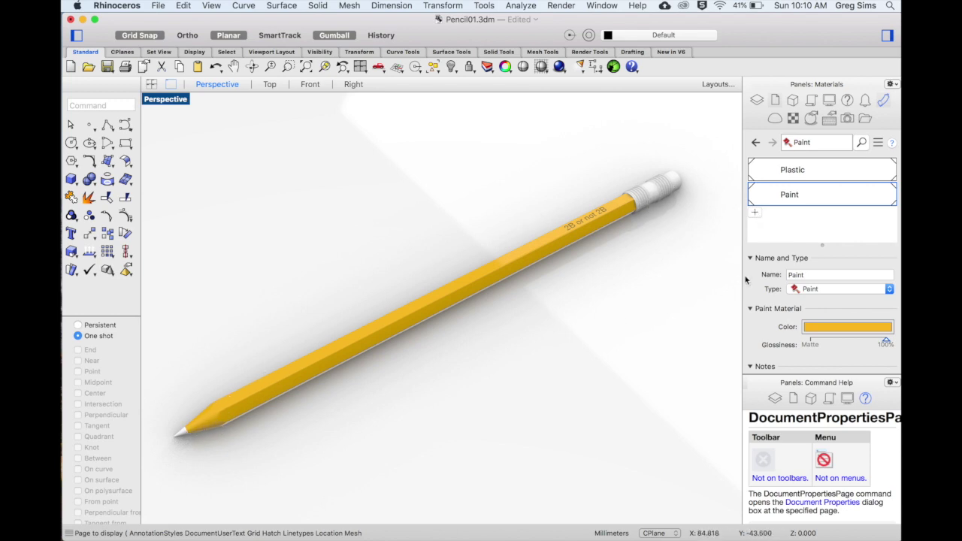
click(756, 213)
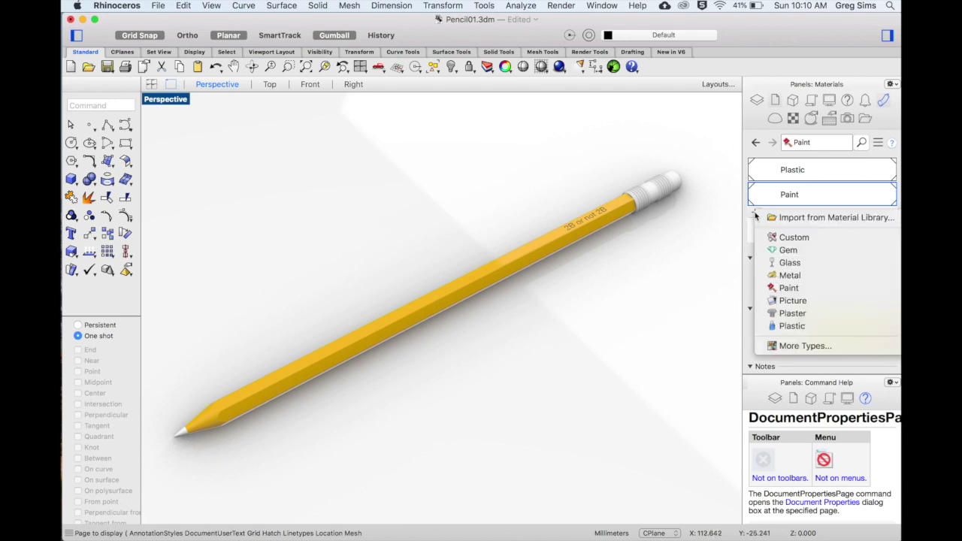
click(813, 218)
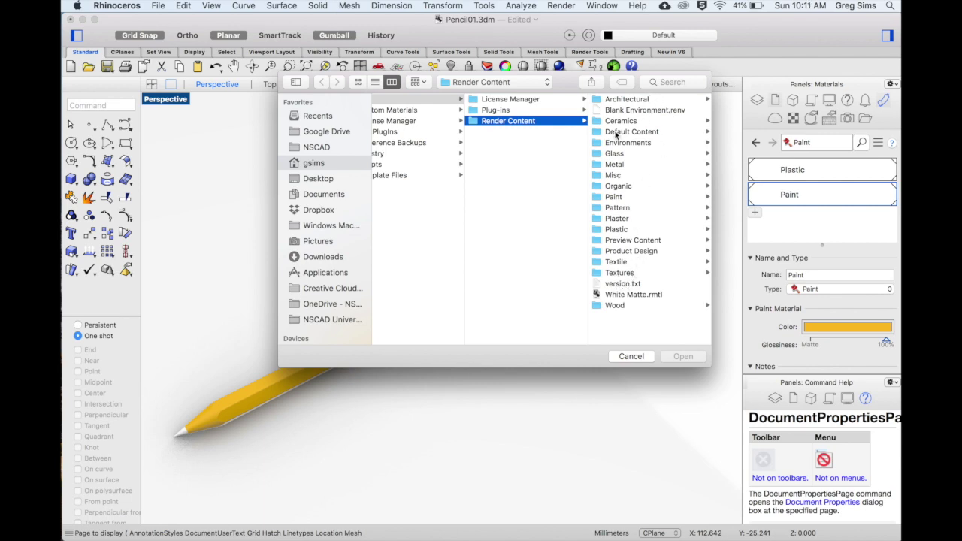
click(615, 164)
click(619, 154)
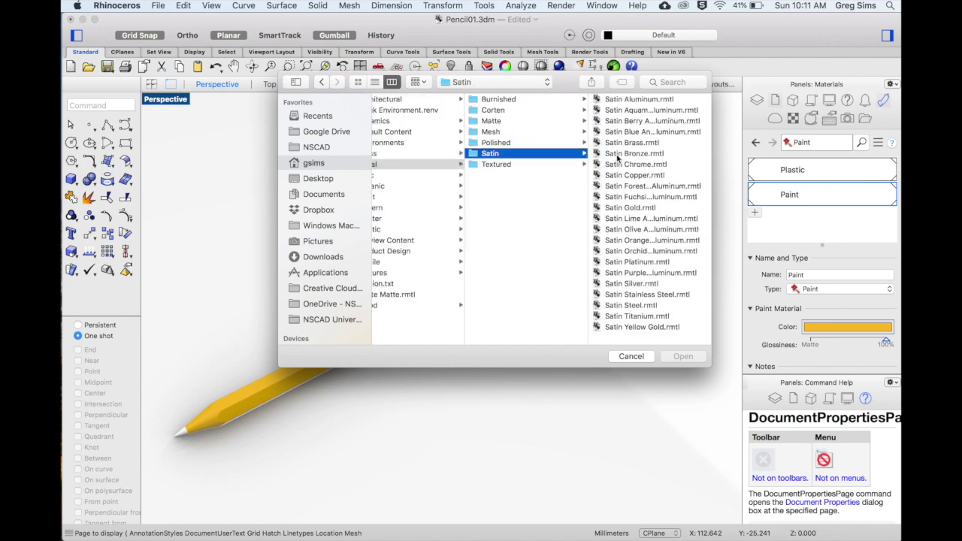
click(637, 101)
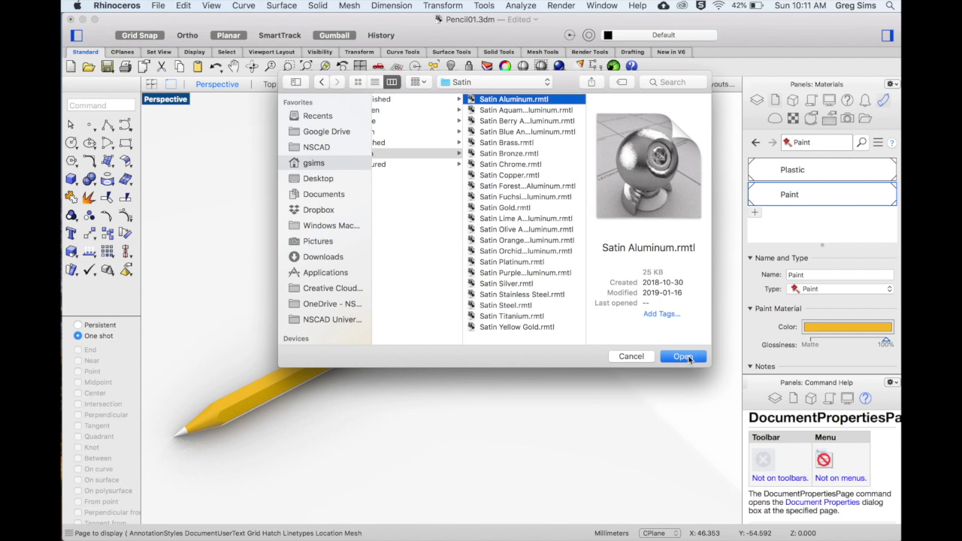
click(682, 356)
mouse_move(762, 205)
mouse_down()
mouse_move(714, 191)
mouse_move(642, 195)
mouse_up()
Step: Create a new Custom material and set its color to a slightly darkened pink
click(755, 233)
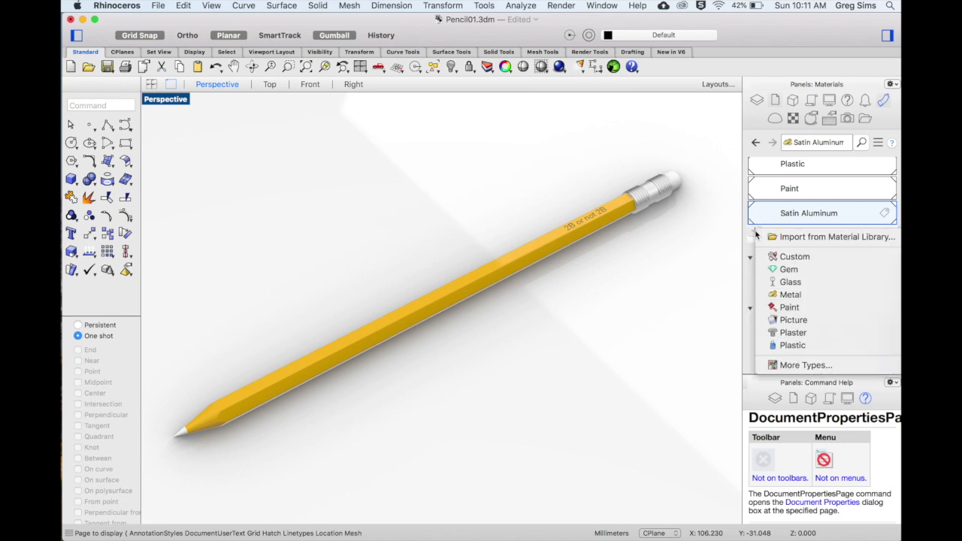
click(789, 259)
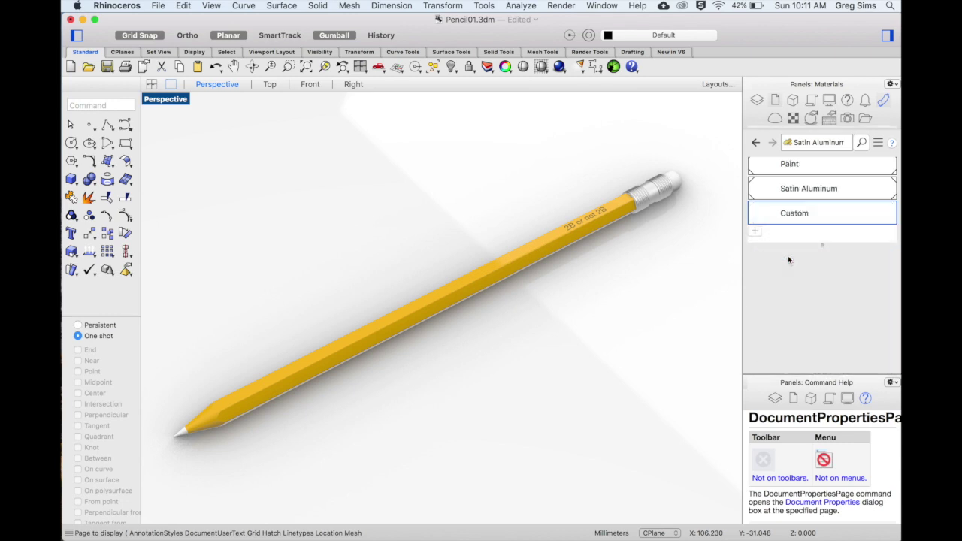
click(844, 329)
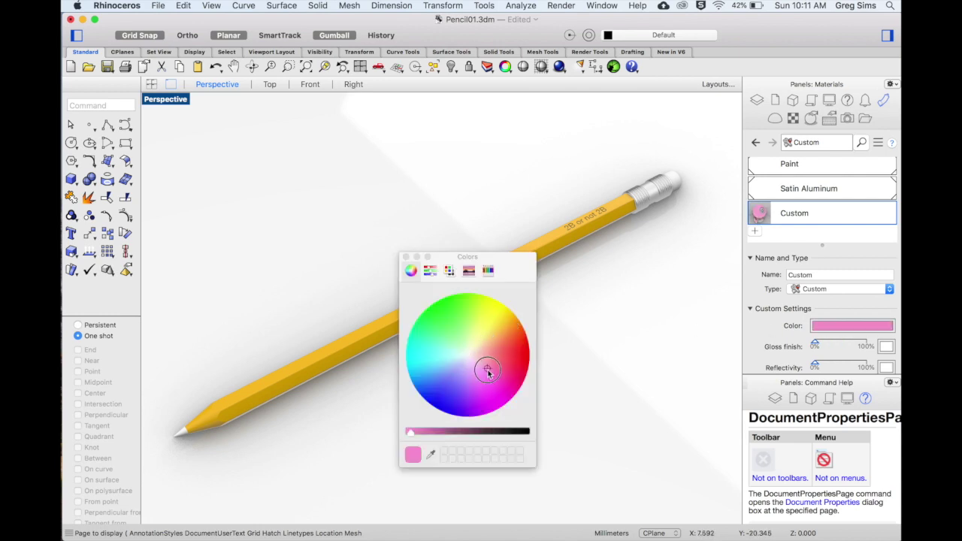
drag(488, 372, 489, 366)
click(424, 432)
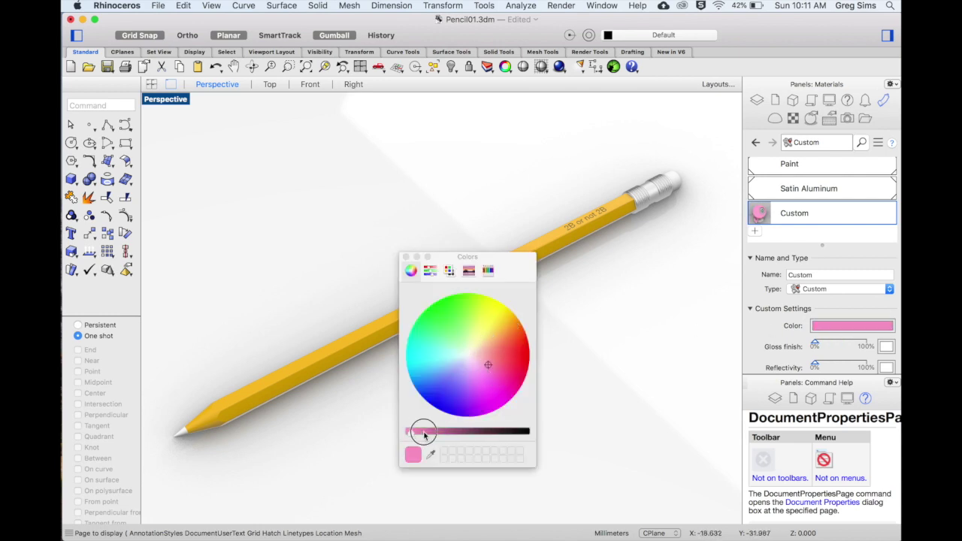
drag(424, 435, 422, 433)
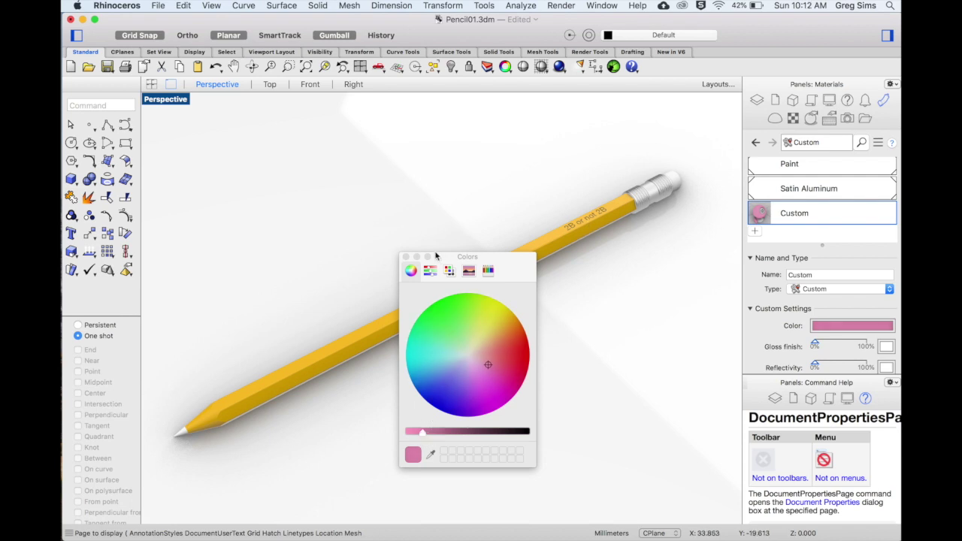
click(406, 257)
scroll(805, 323, down, 4)
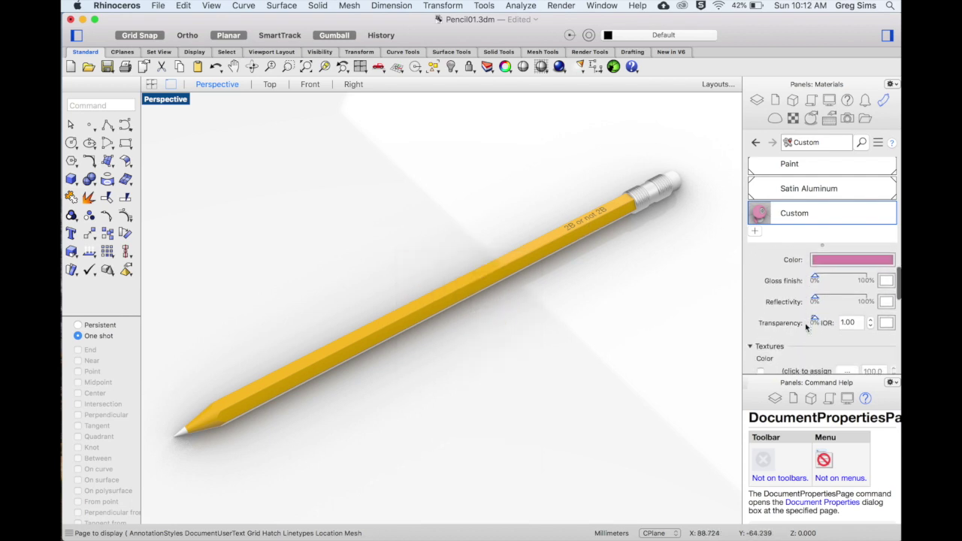
scroll(819, 283, down, 1)
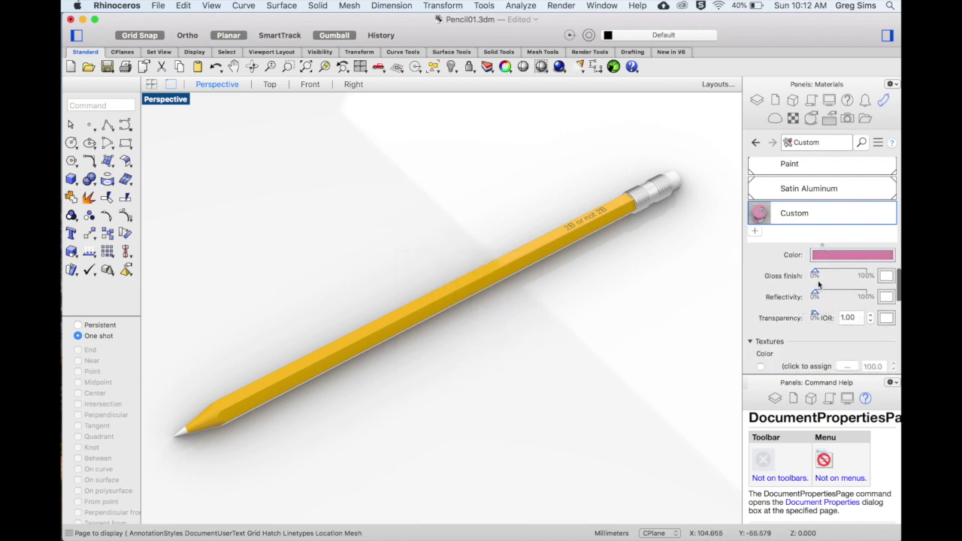
scroll(819, 283, up, 2)
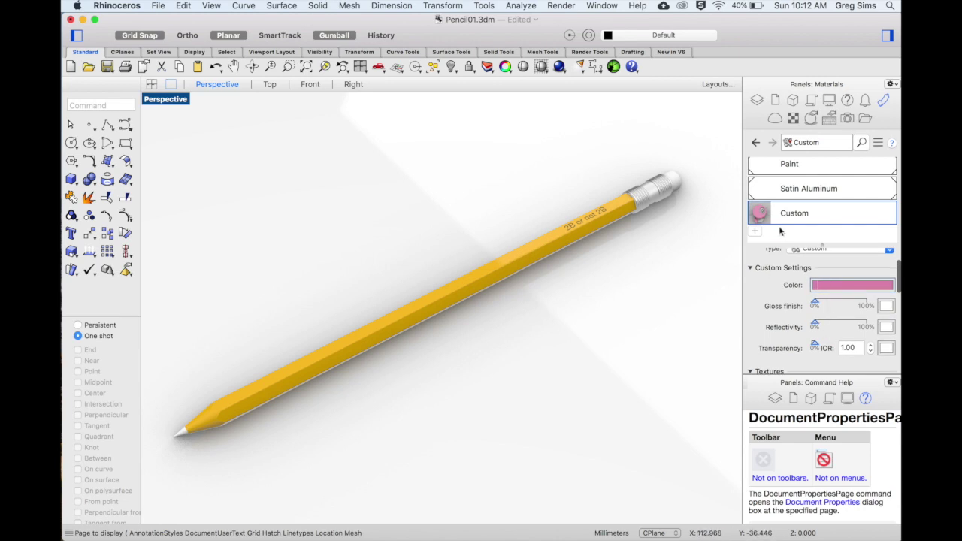
Step: Assign the pink Custom material to the pencil's eraser and clear the selection
mouse_move(779, 223)
mouse_down()
mouse_move(714, 188)
mouse_move(678, 185)
mouse_up()
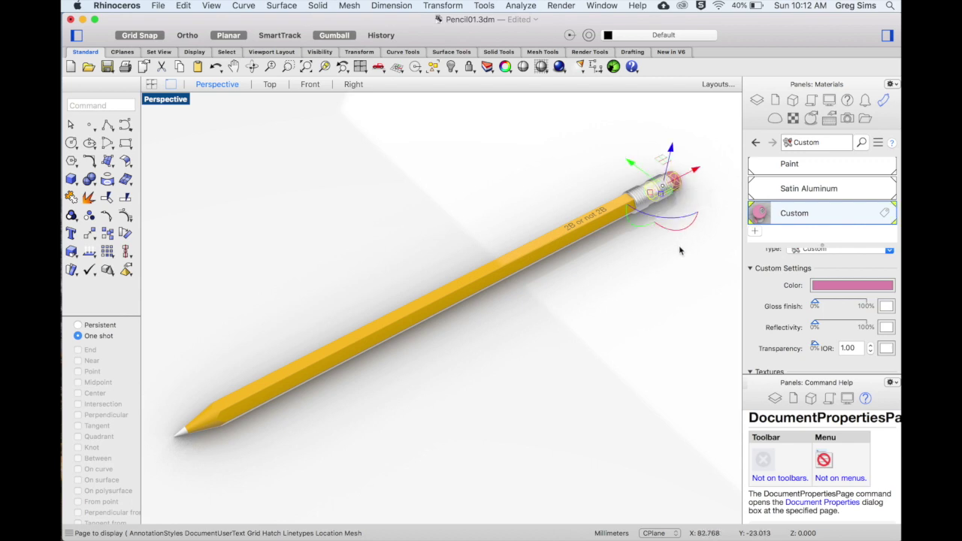
click(682, 242)
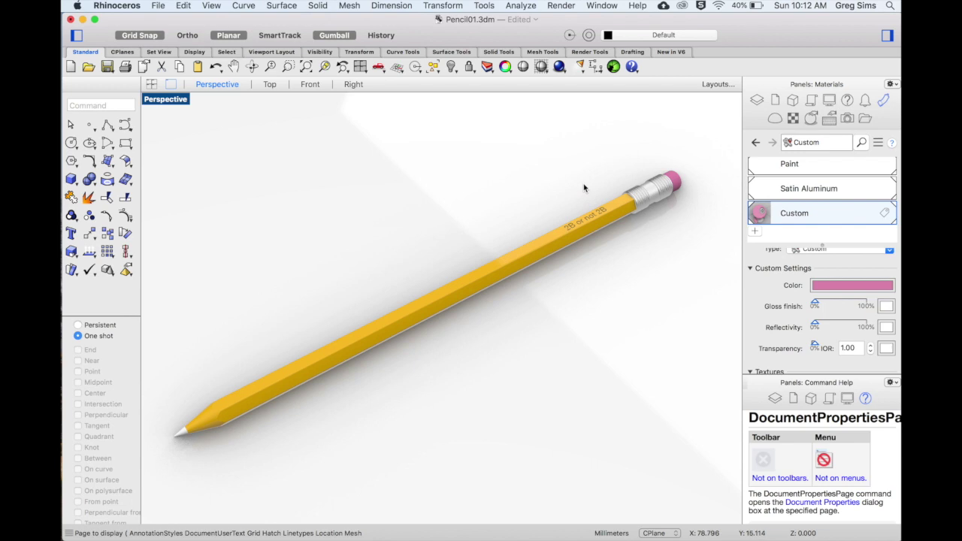
Step: Select all surfaces of the "2B or not 2B" lettering on the pencil's body
scroll(583, 185, up, 3)
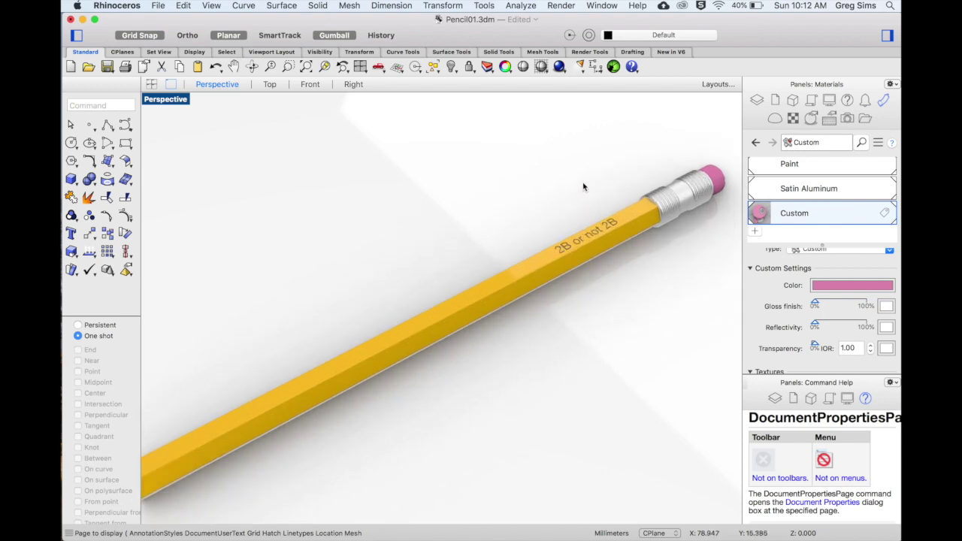
click(289, 66)
drag(459, 212, 683, 349)
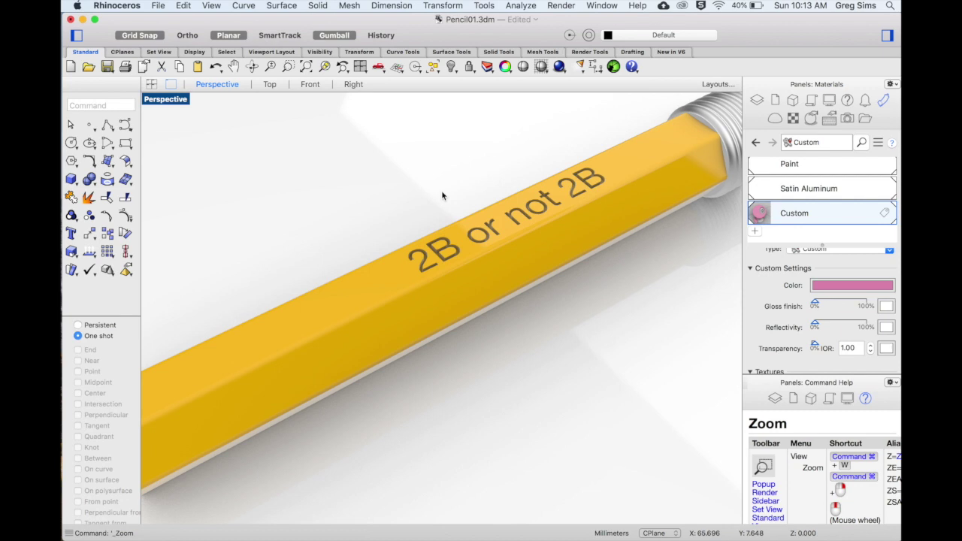
click(336, 152)
drag(336, 152, 643, 299)
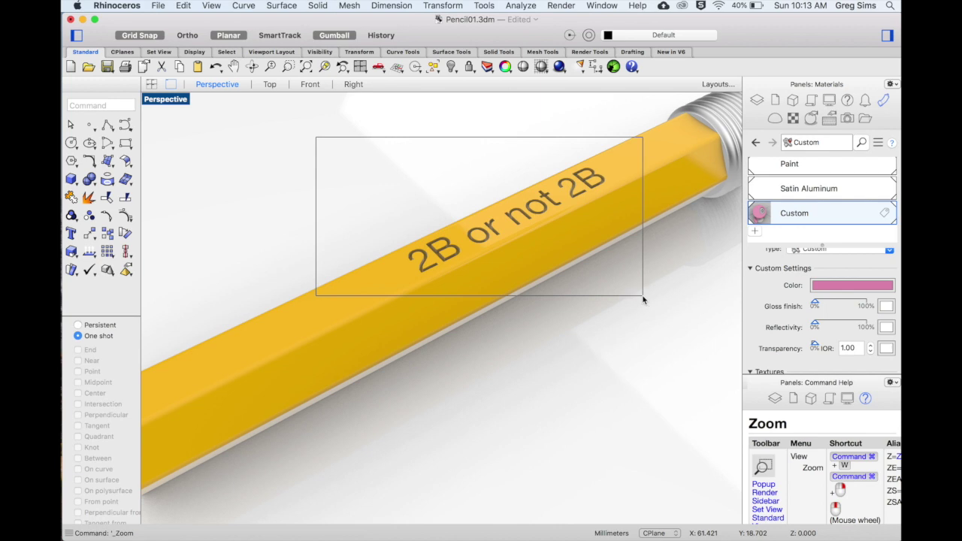
drag(642, 299, 643, 299)
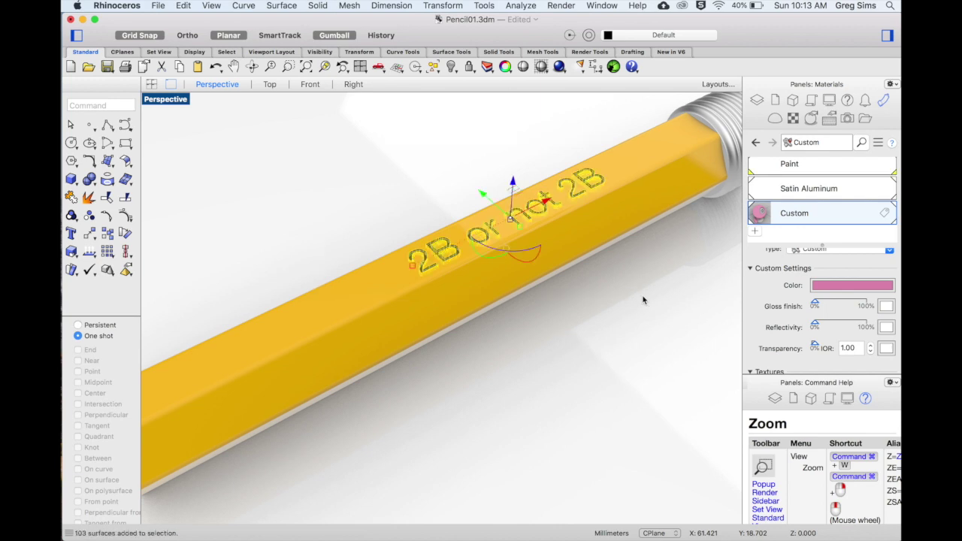
Step: Import Burnished Yellow Gold.rmtl from the material library's Metal > Burnished folder, assign it to the selected lettering and clear the selection
click(755, 234)
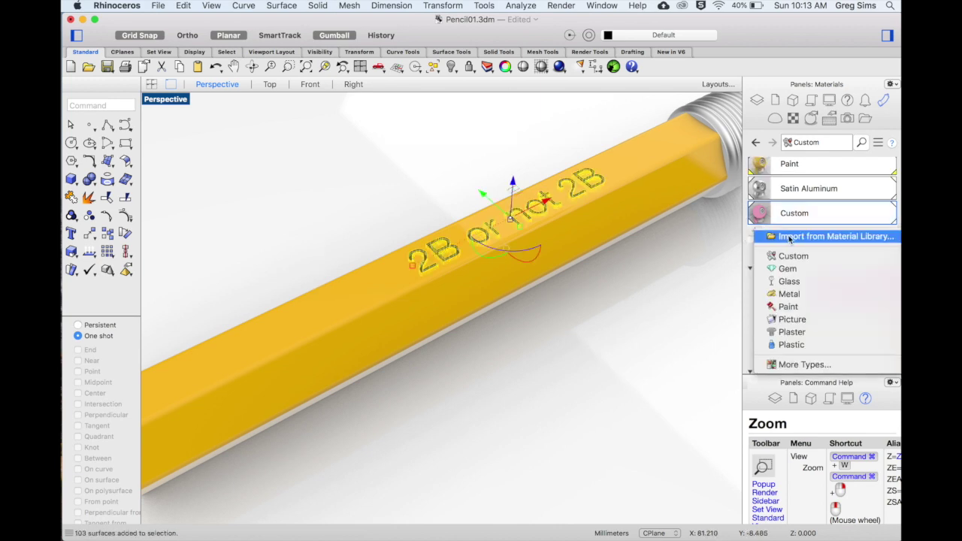
click(790, 238)
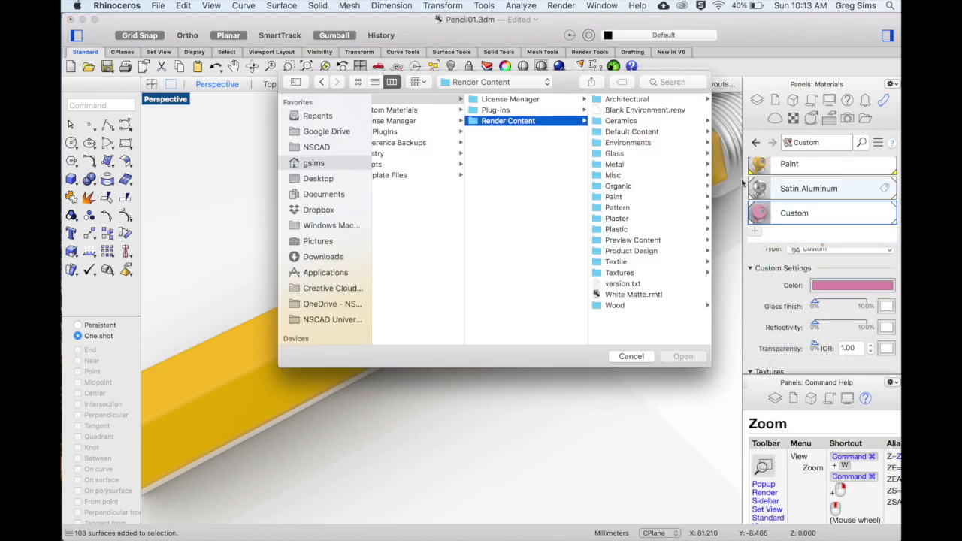
click(630, 164)
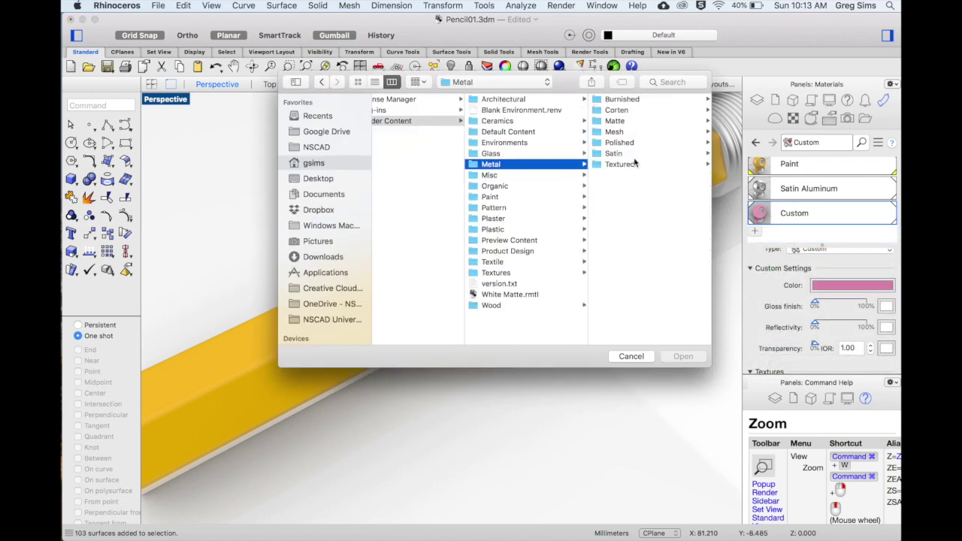
click(635, 99)
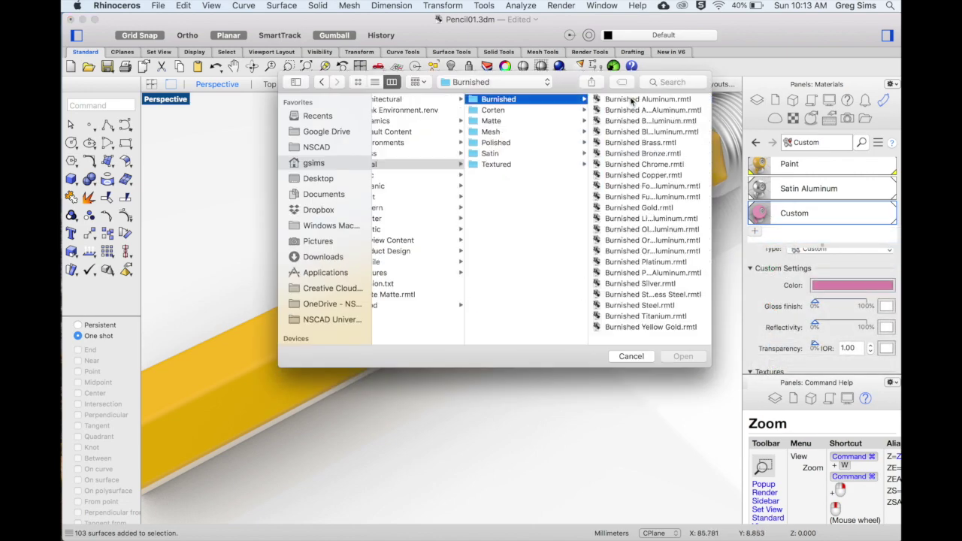
click(645, 327)
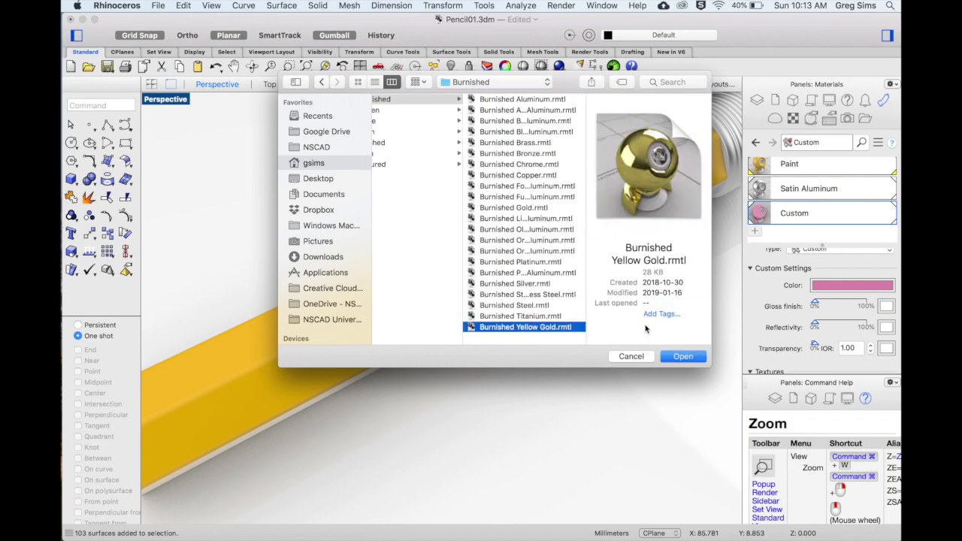
click(682, 356)
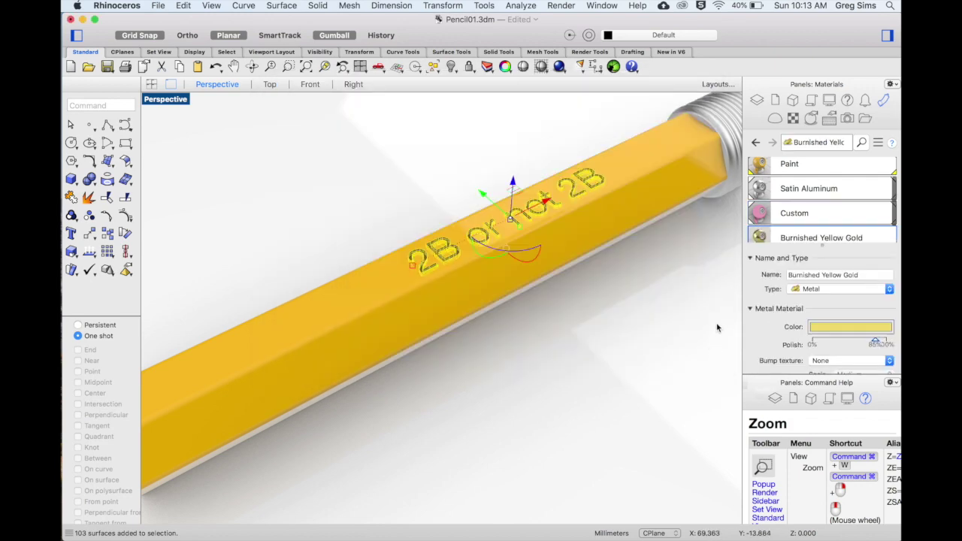
right_click(793, 239)
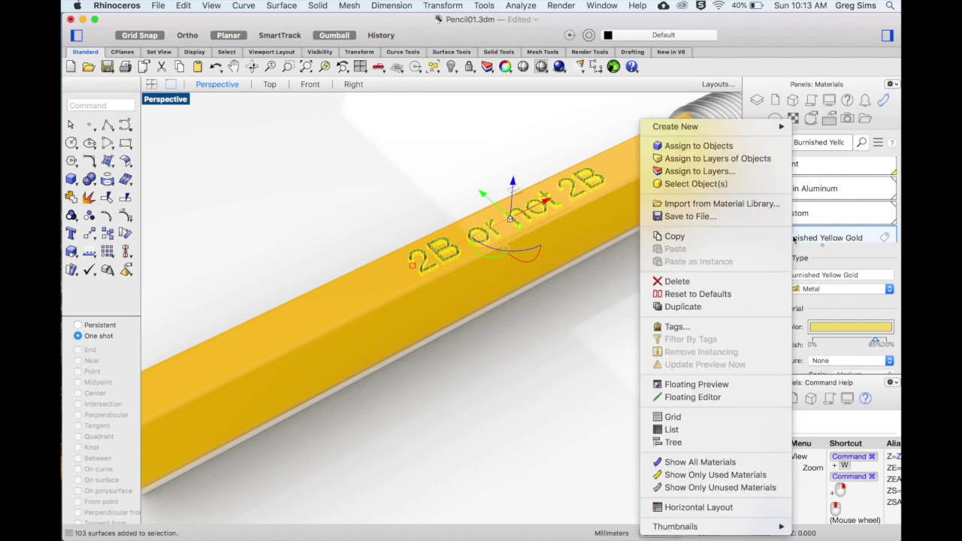
click(699, 147)
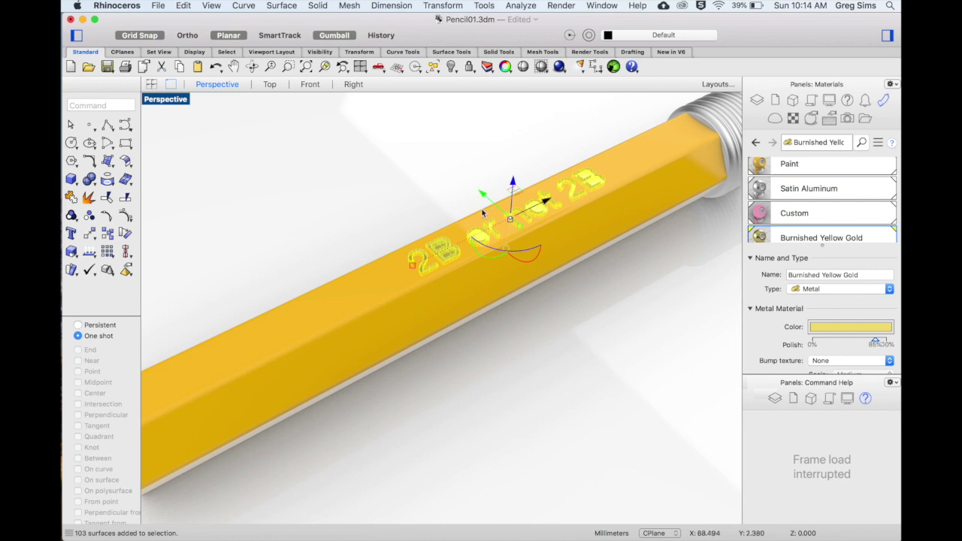
scroll(483, 214, up, 2)
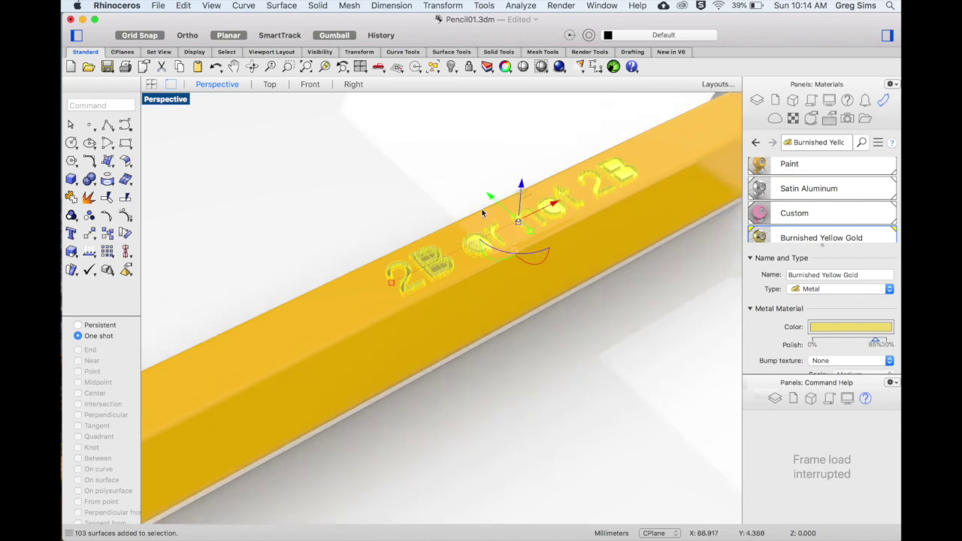
scroll(482, 213, up, 1)
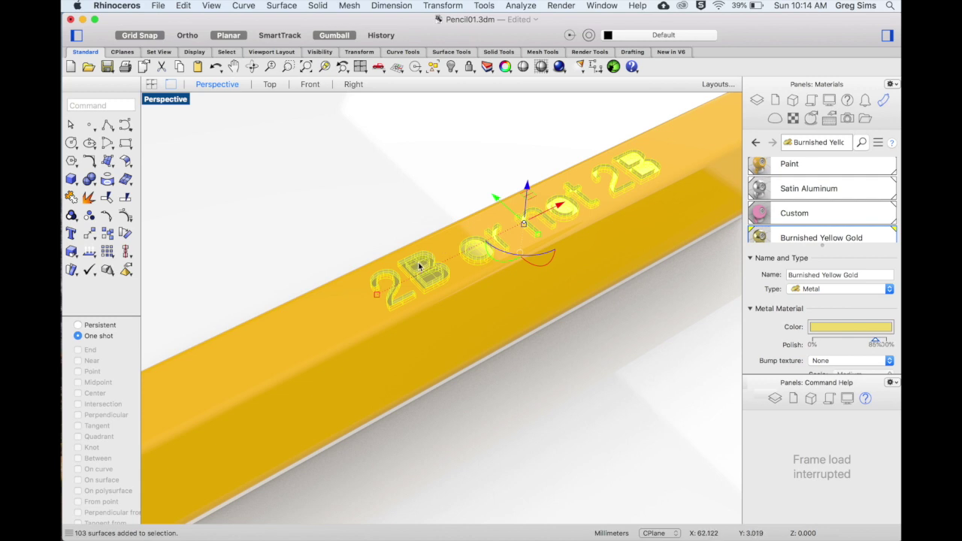
click(444, 207)
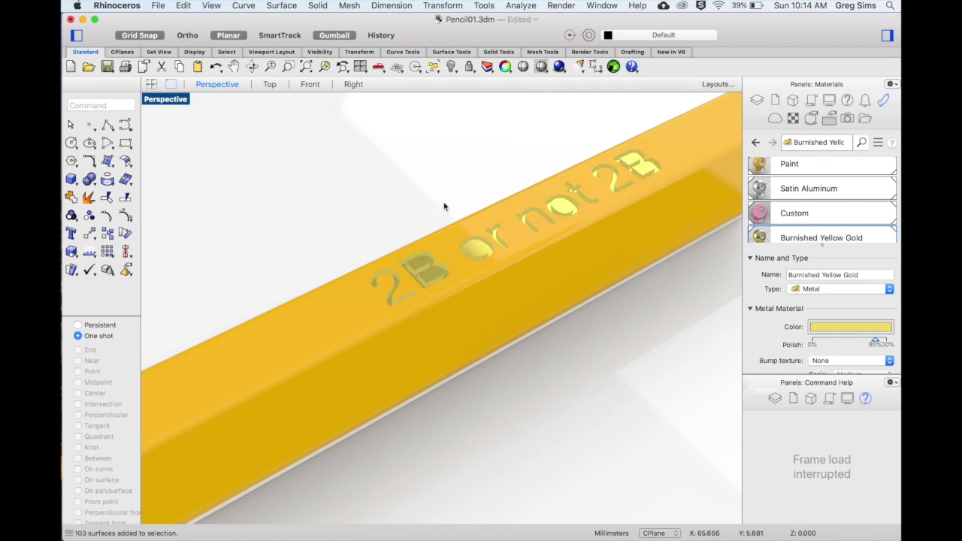
Step: Assign the yellow Paint material to the enclosed surfaces inside the letters B and o, and clear the selection
click(433, 280)
drag(433, 280, 440, 285)
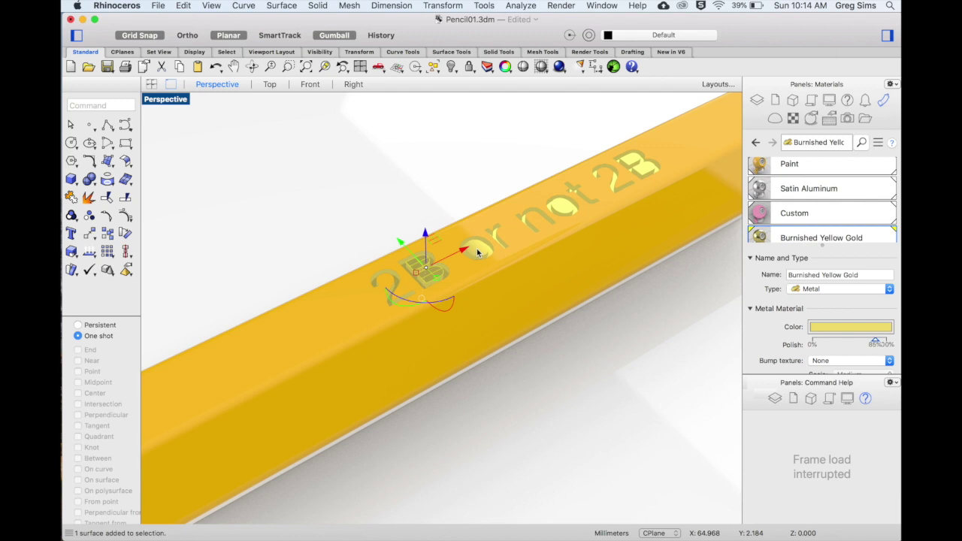
drag(477, 252, 501, 242)
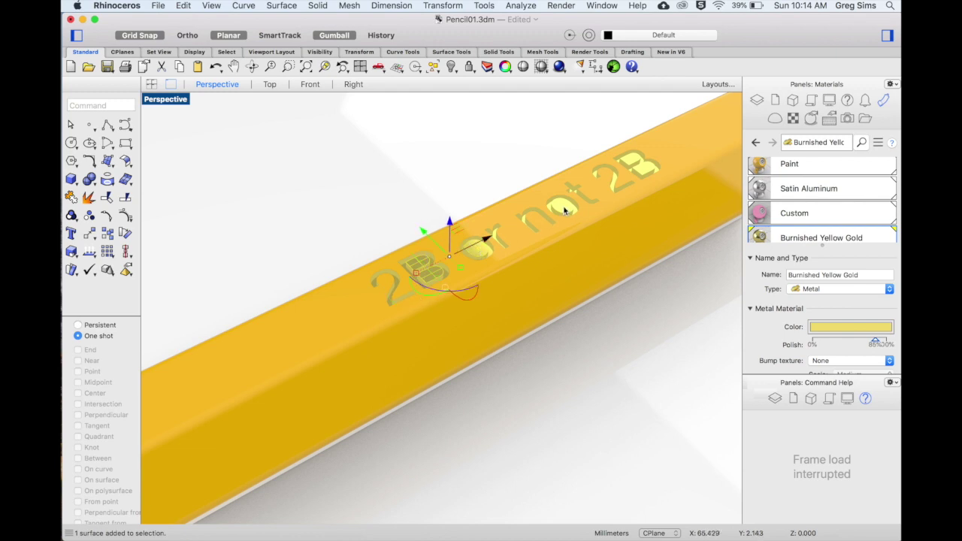
drag(566, 211, 645, 172)
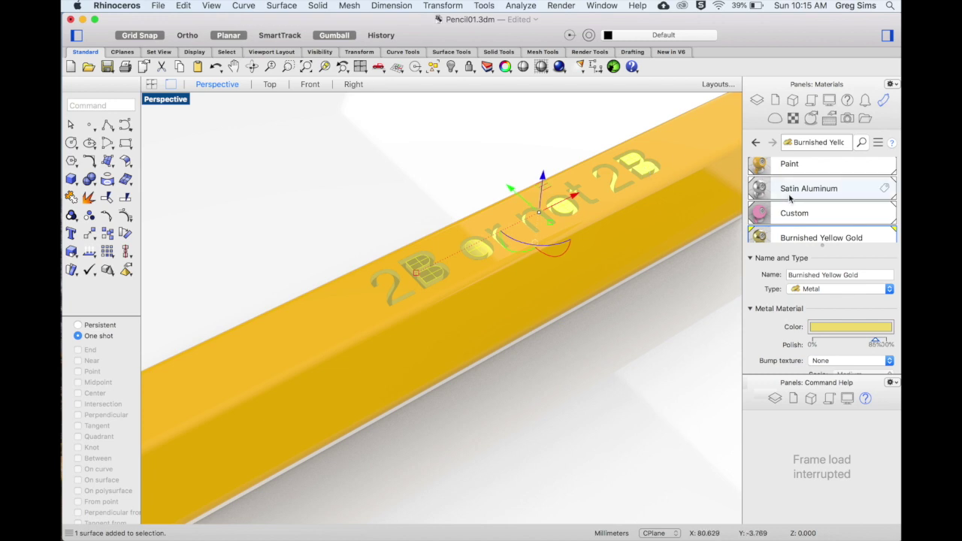
scroll(786, 194, up, 2)
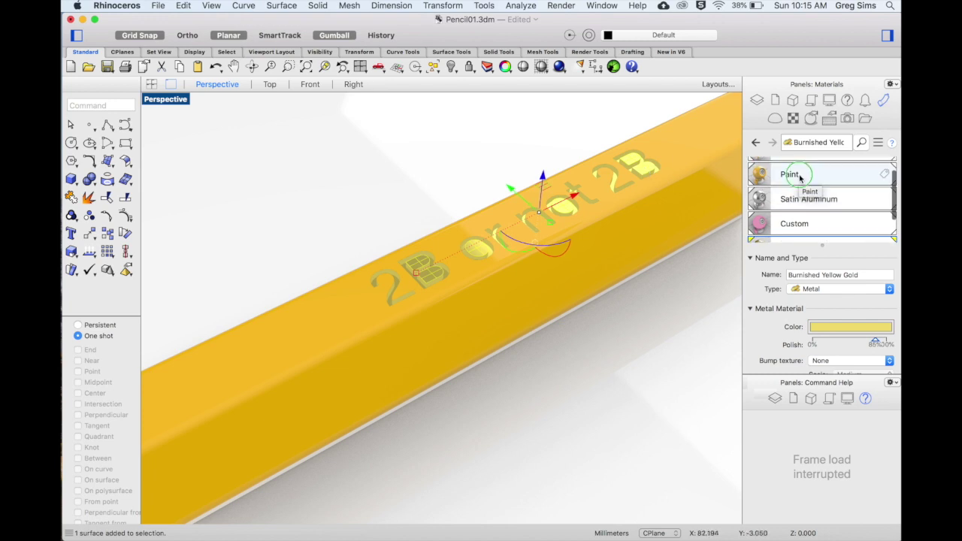
click(799, 176)
right_click(800, 176)
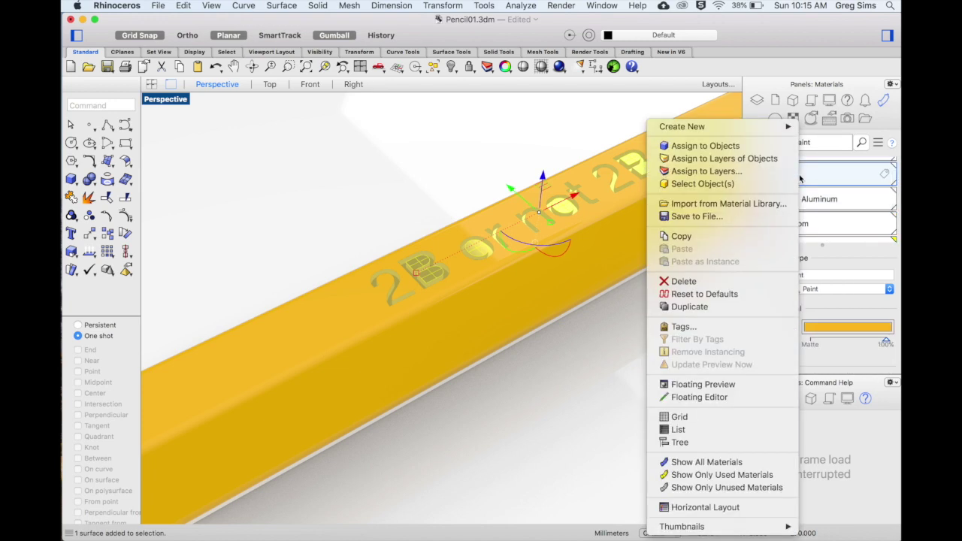
click(726, 147)
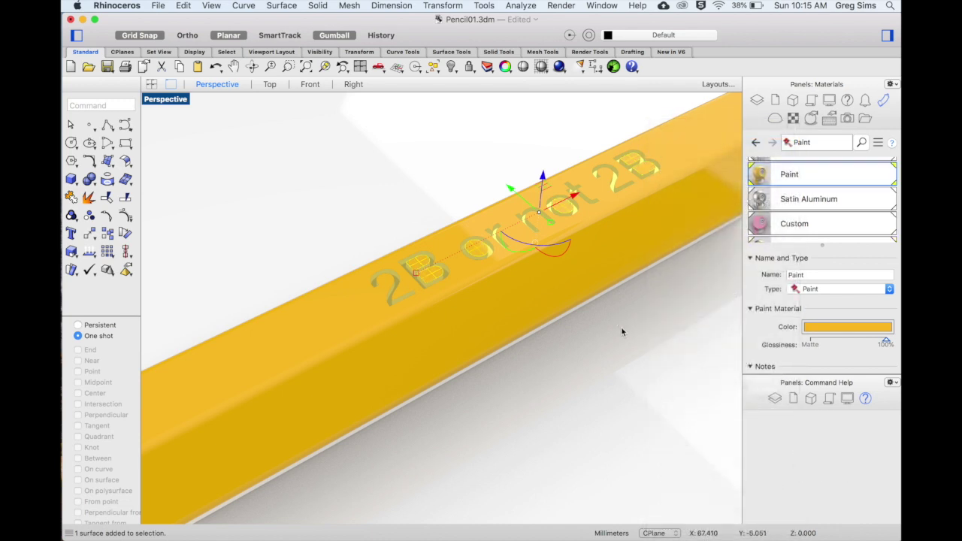
click(593, 344)
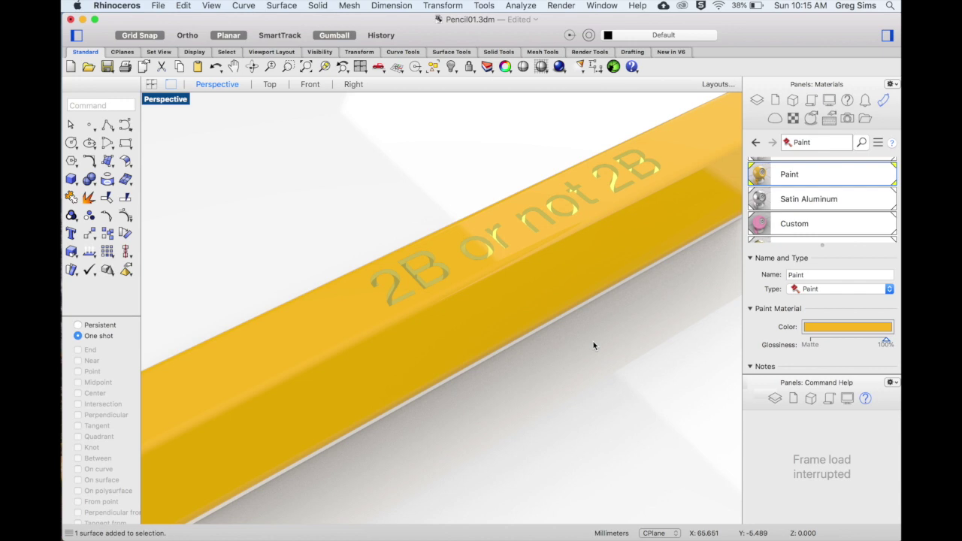
Step: Import Red cedar.rmtl from the material library's Wood folder and assign it to the pencil's sharpened cone behind the white tip
click(306, 67)
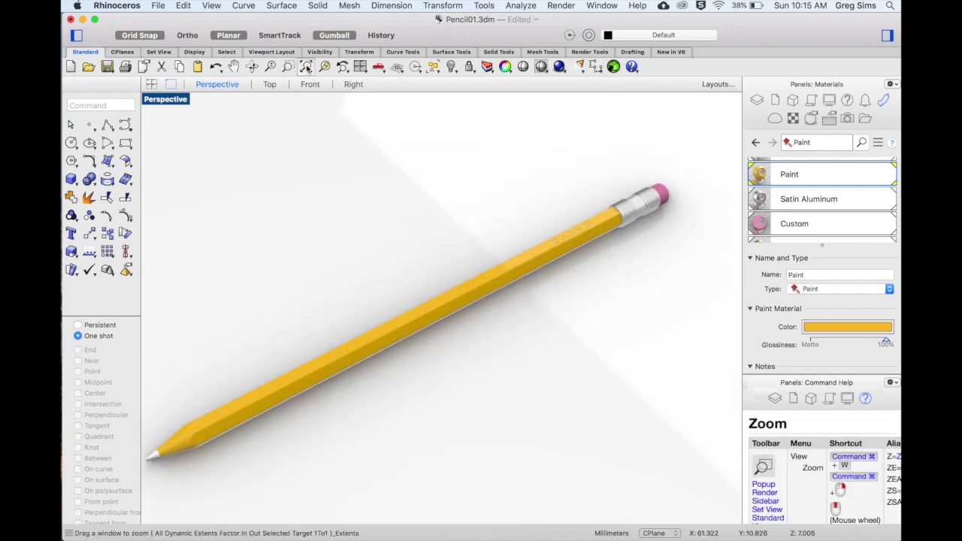
click(288, 67)
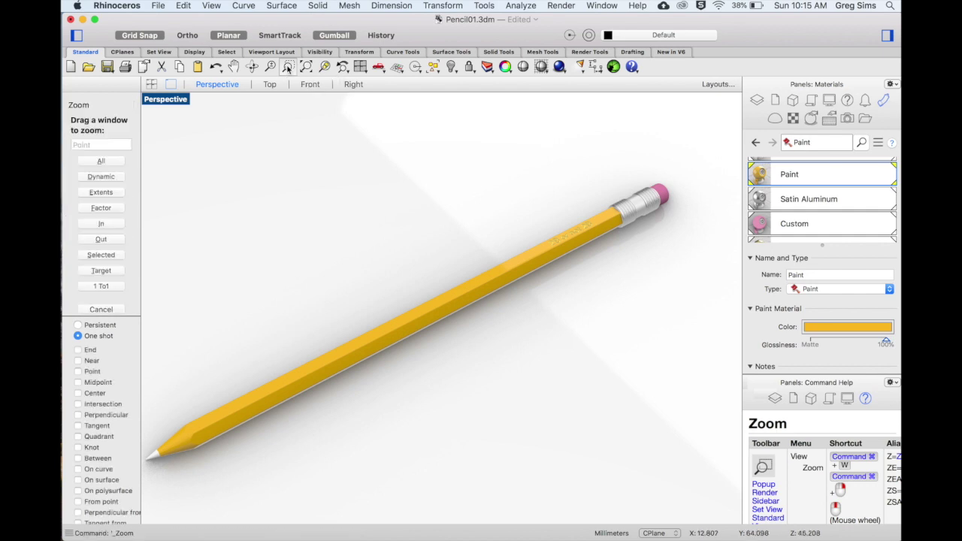
drag(148, 332, 396, 498)
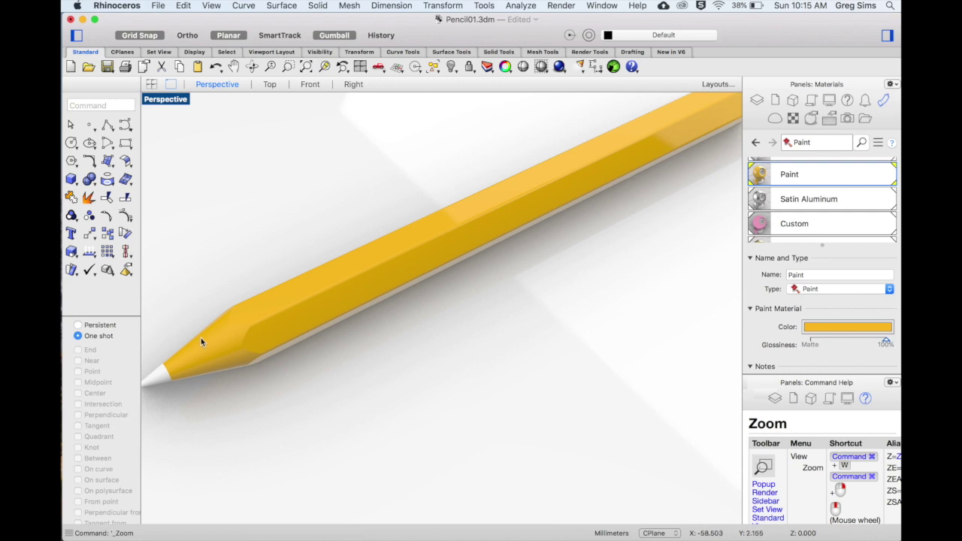
click(197, 334)
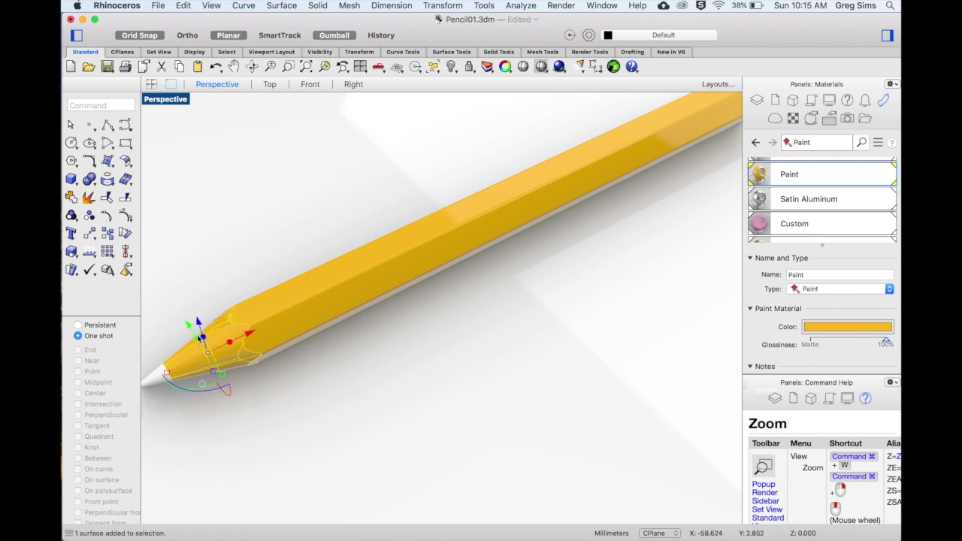
scroll(756, 234, down, 1)
click(756, 235)
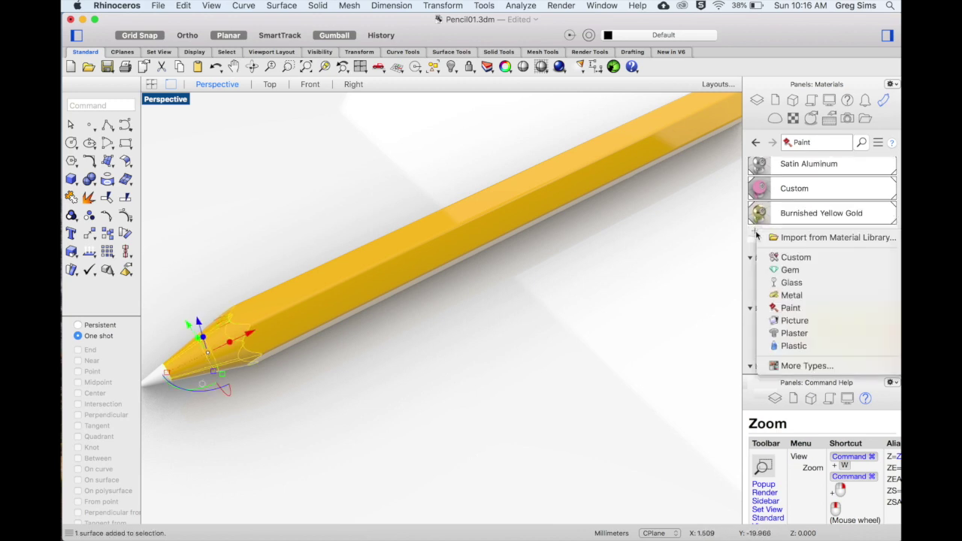
click(803, 240)
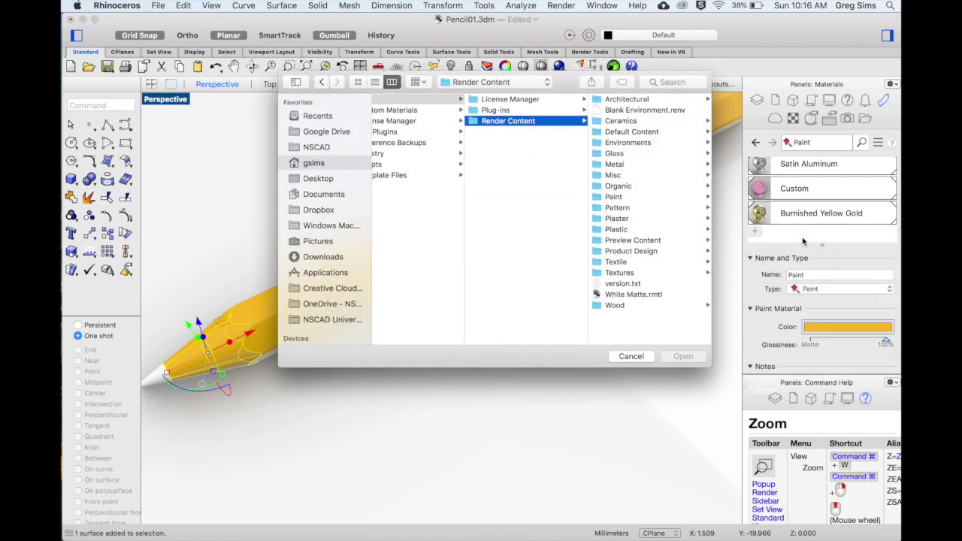
click(615, 306)
scroll(623, 278, down, 10)
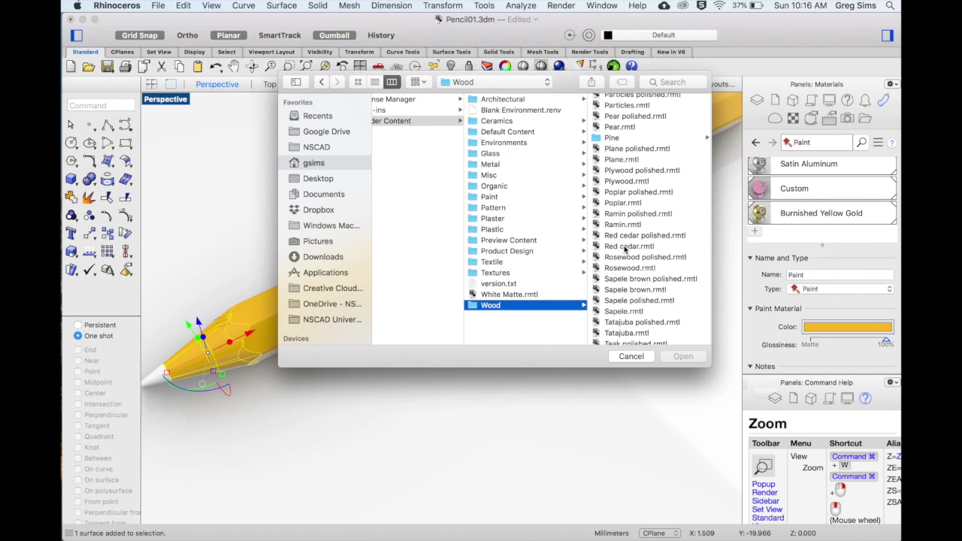
click(623, 247)
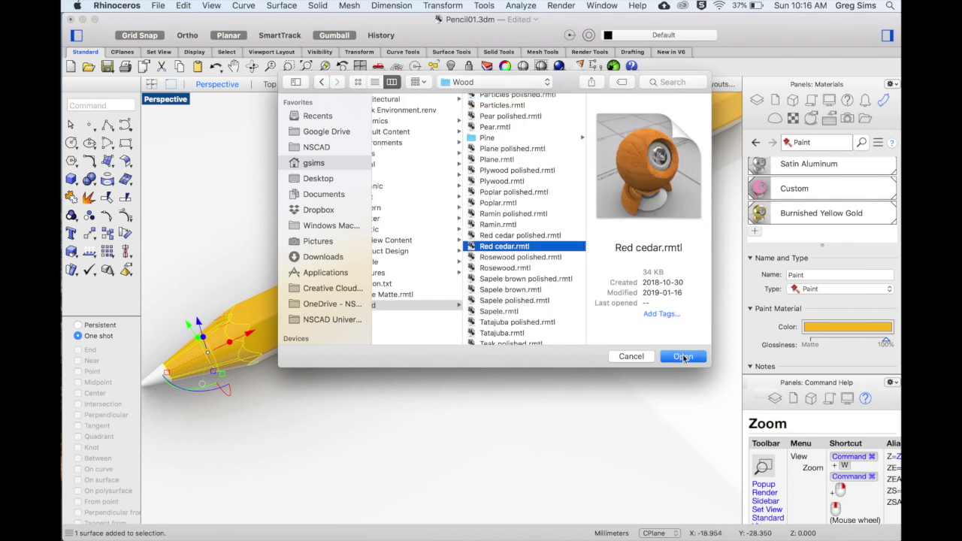
click(681, 357)
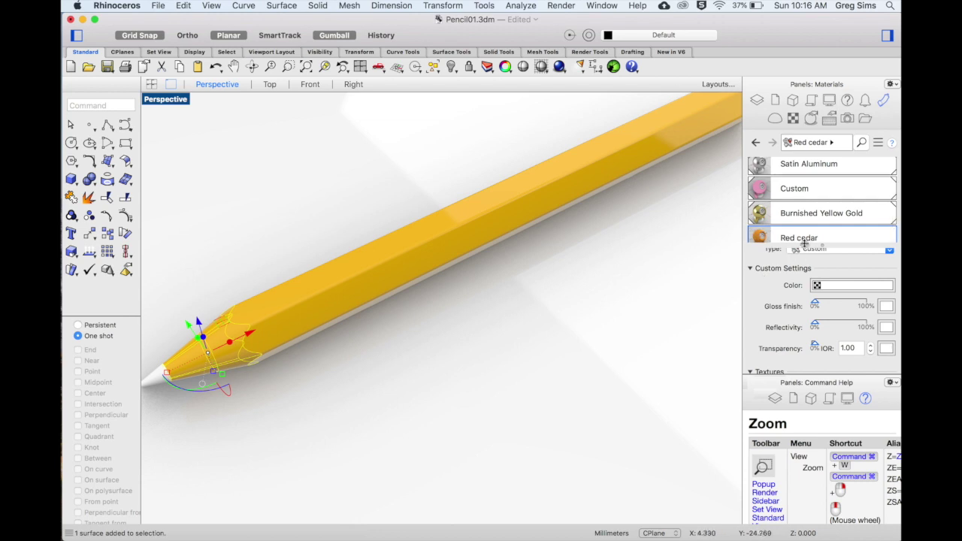
right_click(786, 239)
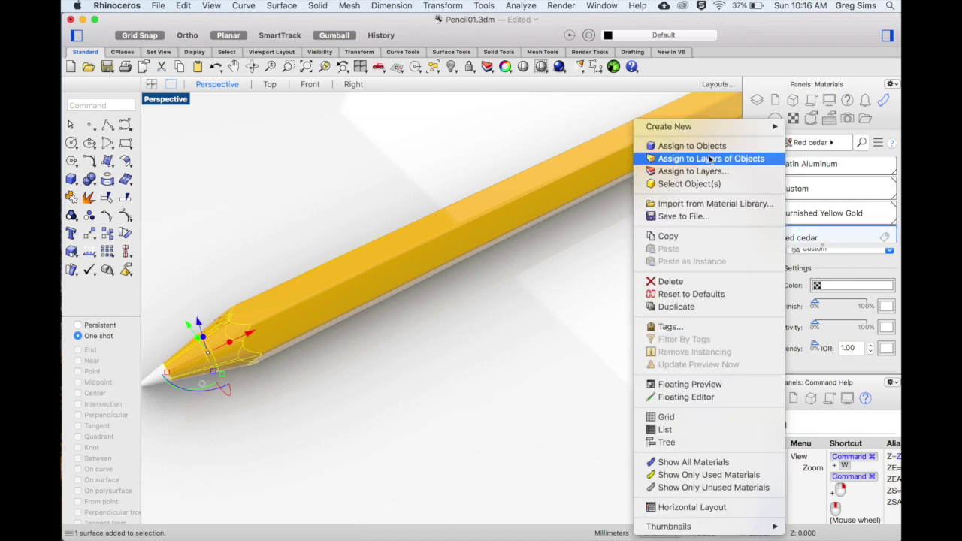
click(701, 147)
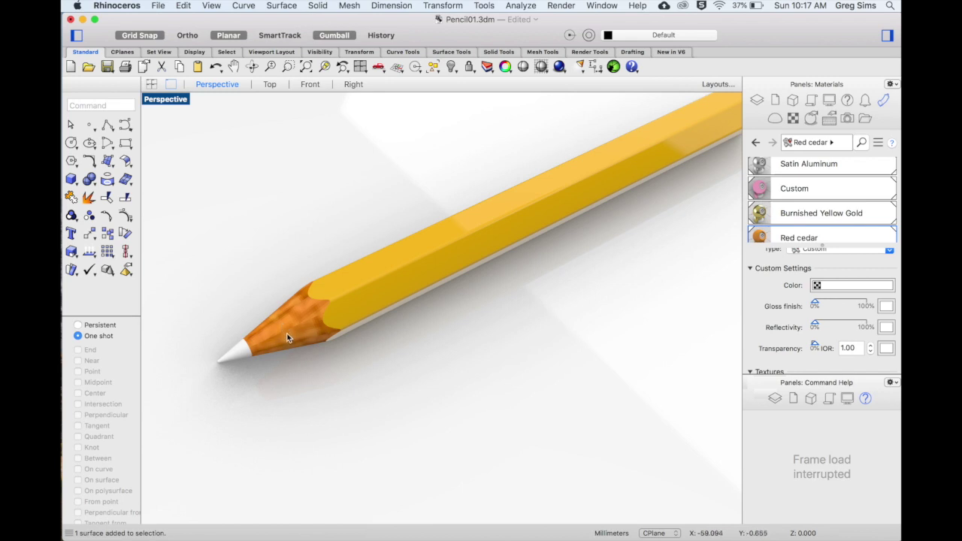
Step: Select the Red cedar material and open its color texture for editing
scroll(783, 235, down, 1)
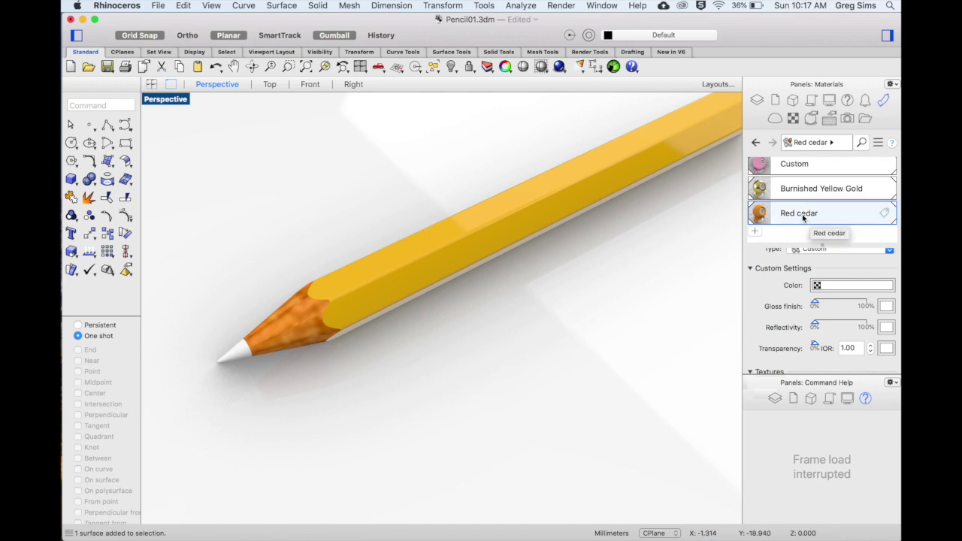
click(812, 218)
key(Return)
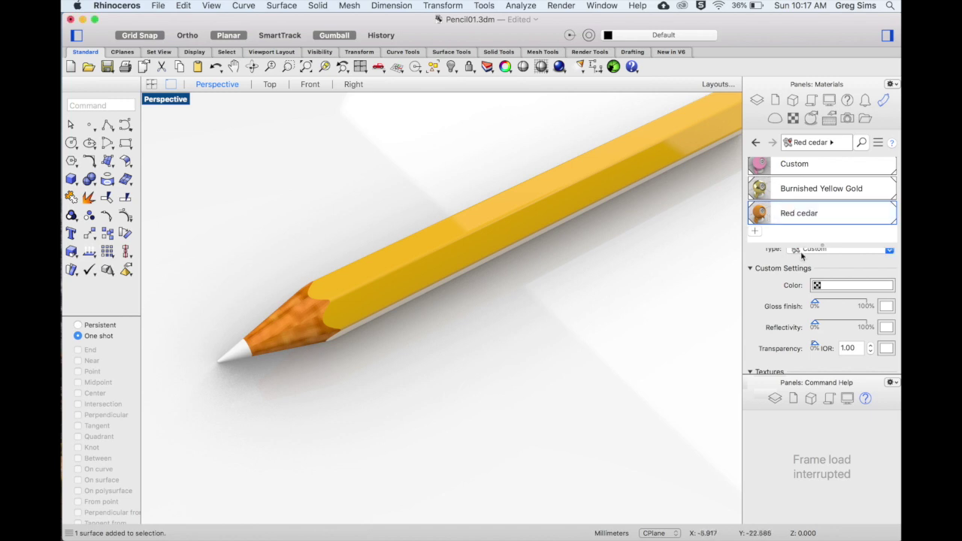
scroll(800, 293, down, 4)
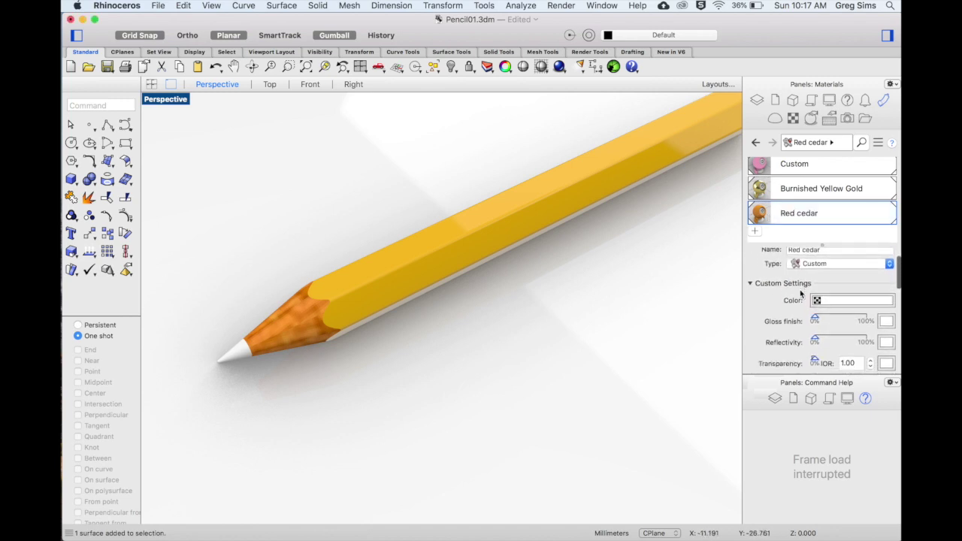
scroll(800, 293, down, 3)
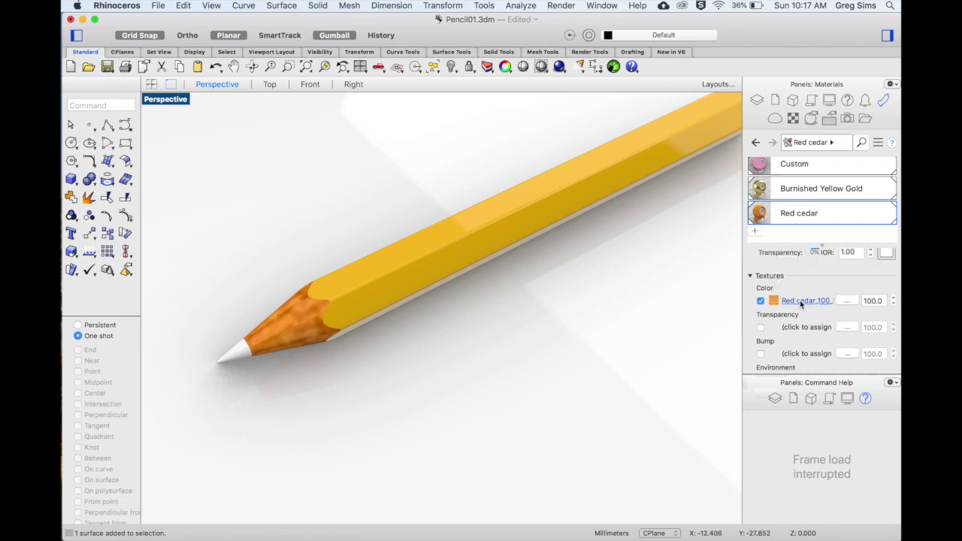
click(798, 300)
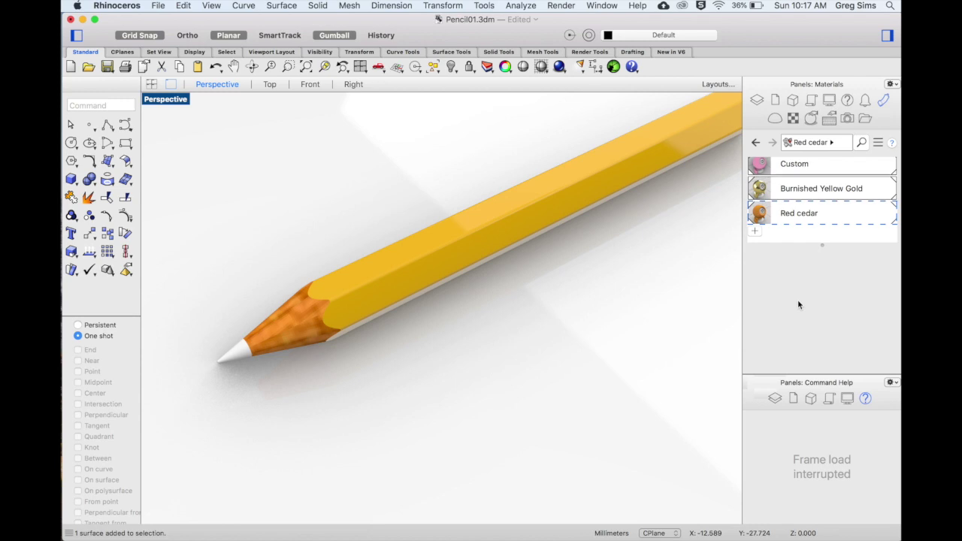
Step: Try a mapping size of 10 in X and Y for the Red cedar texture
scroll(811, 294, down, 3)
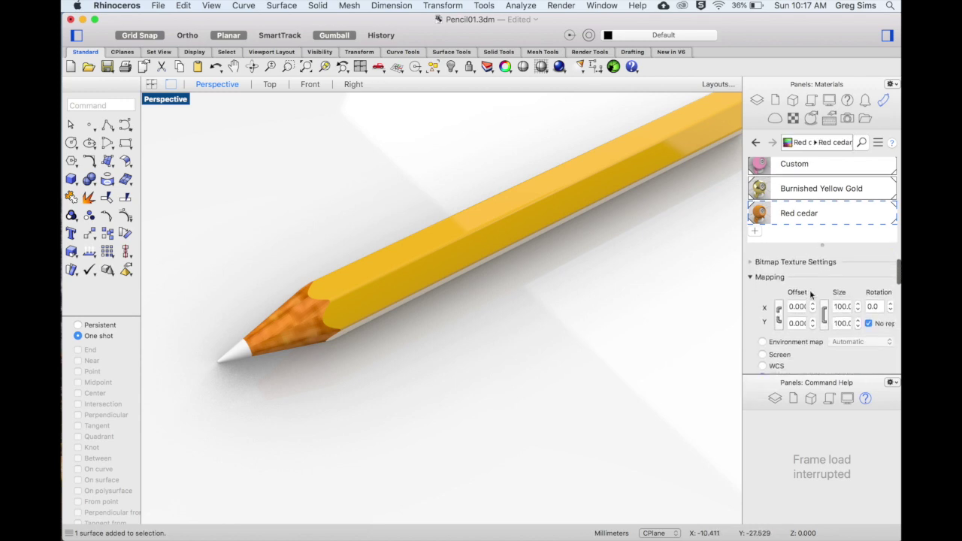
scroll(811, 295, down, 1)
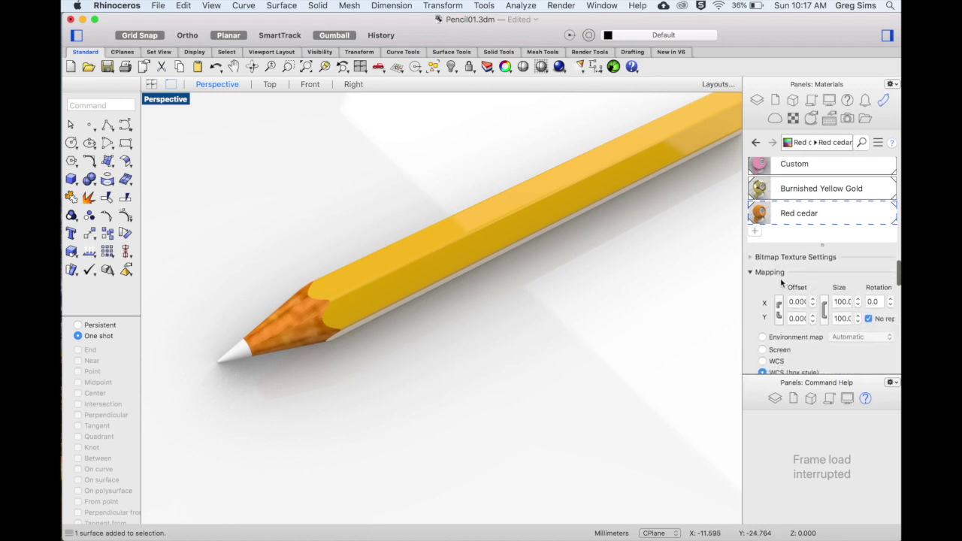
click(825, 315)
click(840, 301)
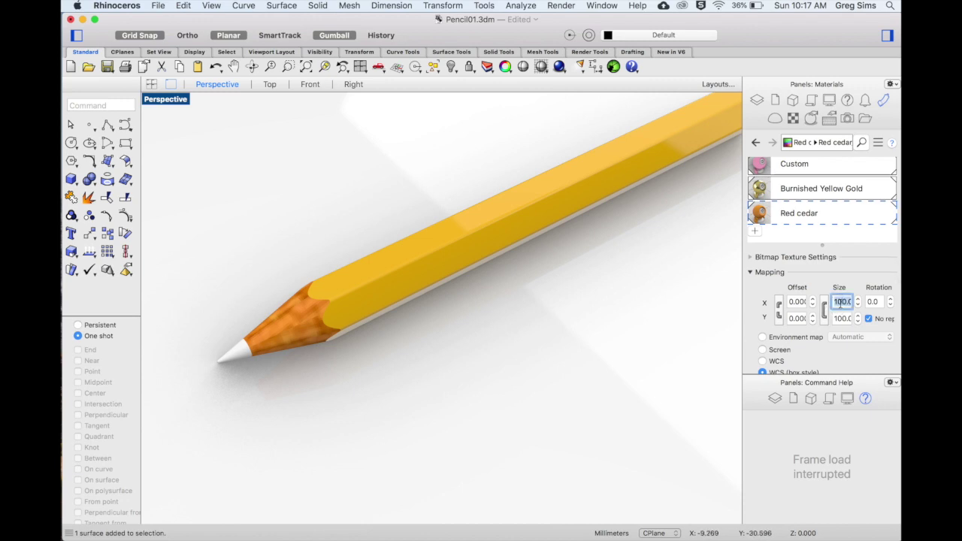
text(10)
key(Tab)
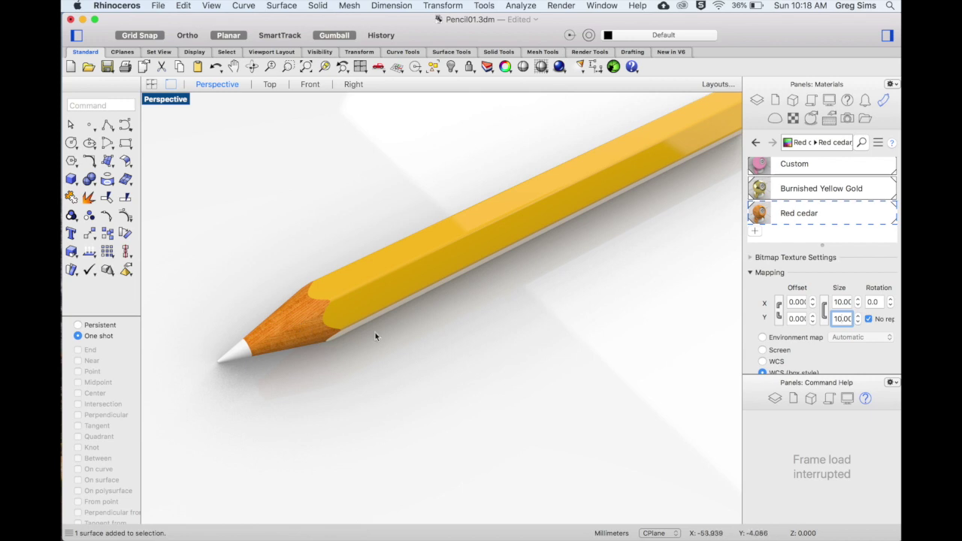
Step: Set the Red cedar texture's mapping size to 15 in both X and Y
double_click(843, 301)
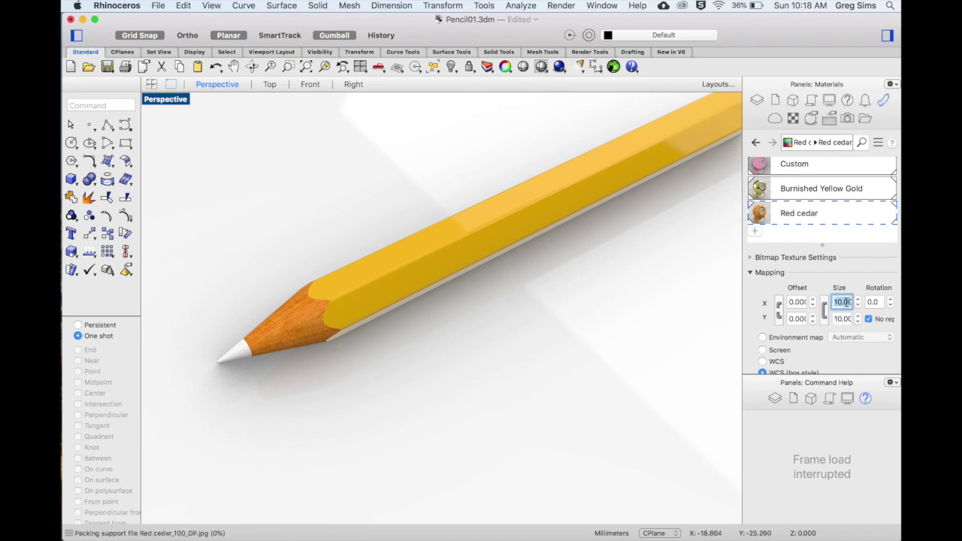
text(15)
key(Return)
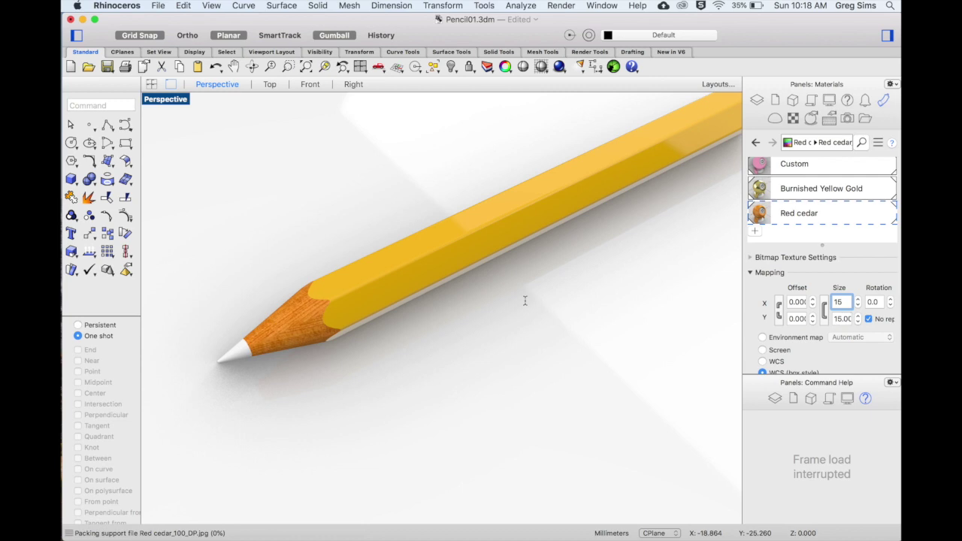
Step: Try the Environment map and Screen mappings for the Red cedar texture, and settle on WCS mapping
scroll(788, 315, down, 2)
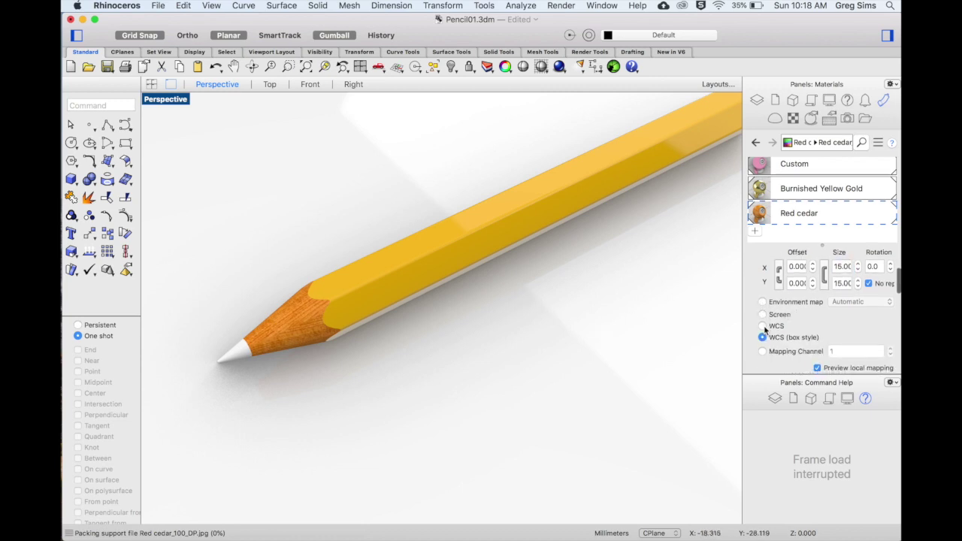
click(762, 315)
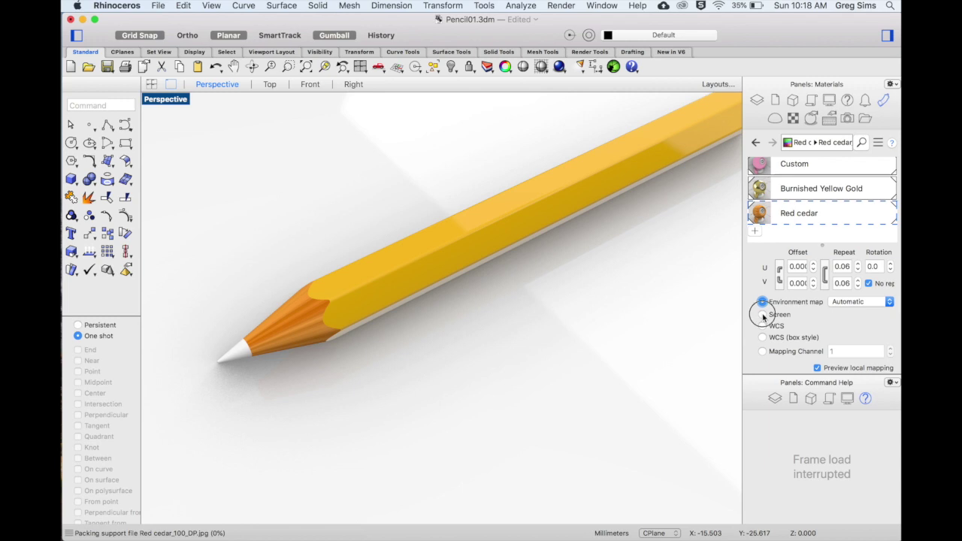
click(763, 315)
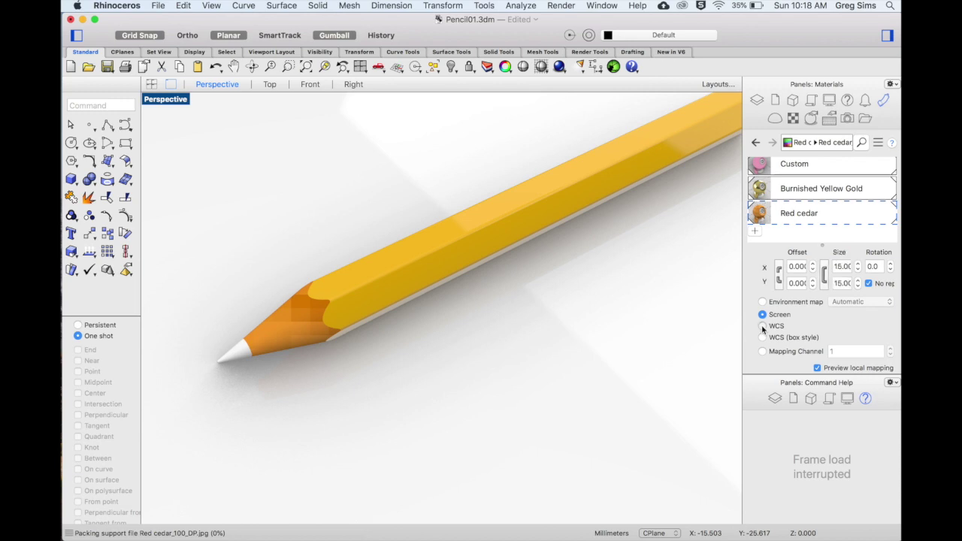
click(763, 326)
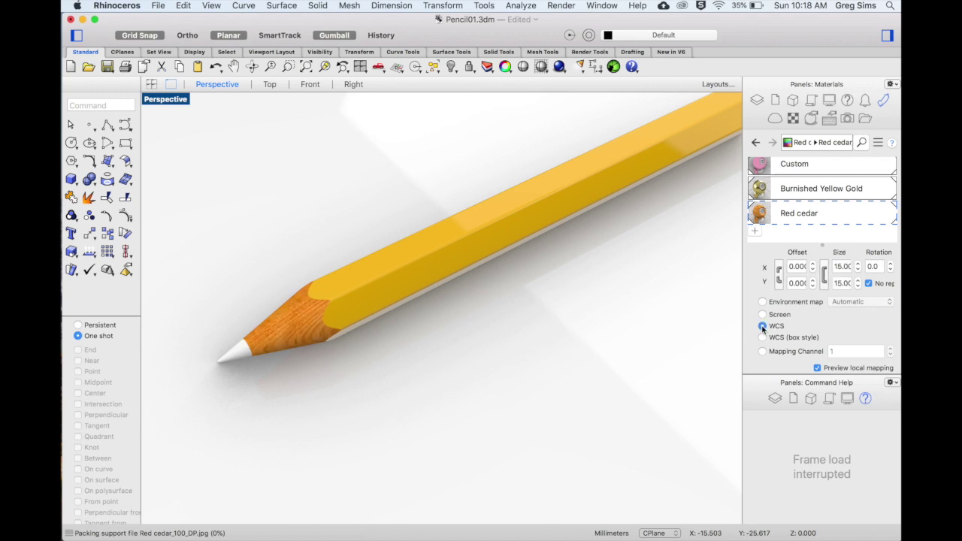
Step: Try rotating the Red cedar texture mapping by 90 degrees, and reset the rotation to 0
click(876, 266)
text(90)
key(Return)
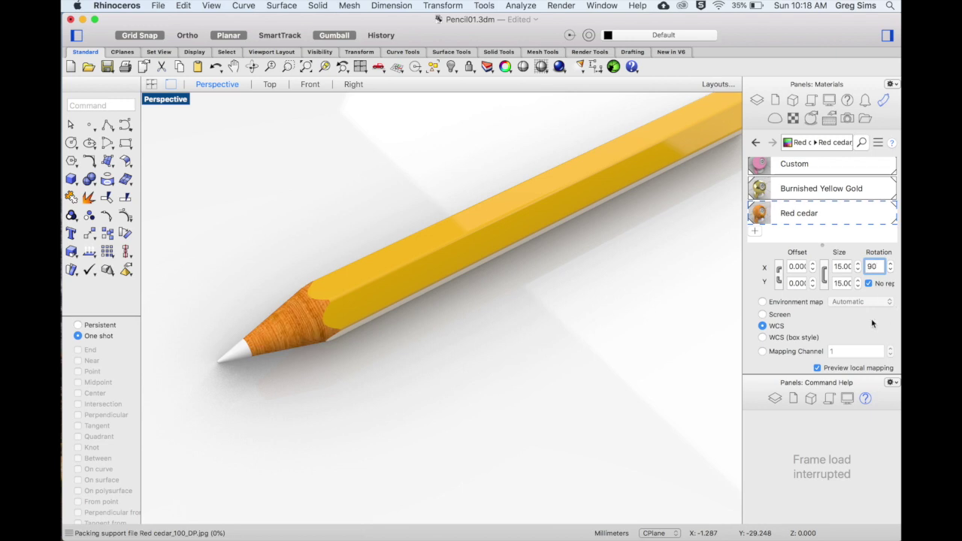
double_click(873, 266)
text(0)
Step: Create a new Custom material for the pencil lead and set its color to Tungsten
click(755, 232)
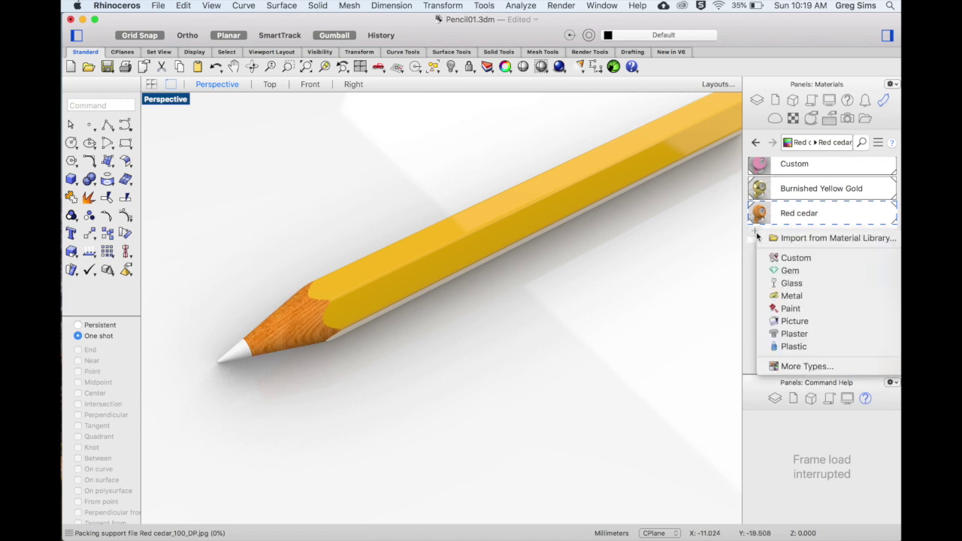
click(787, 260)
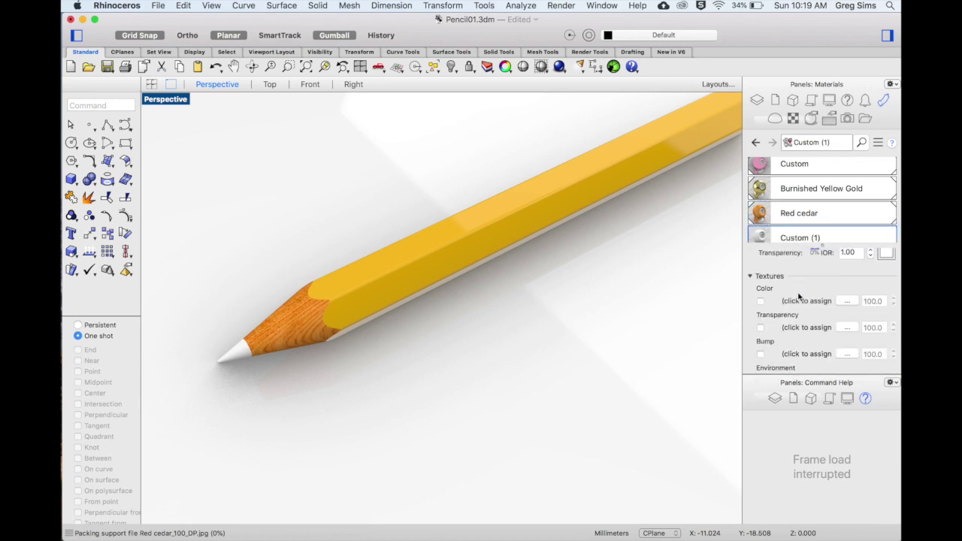
scroll(795, 310, up, 3)
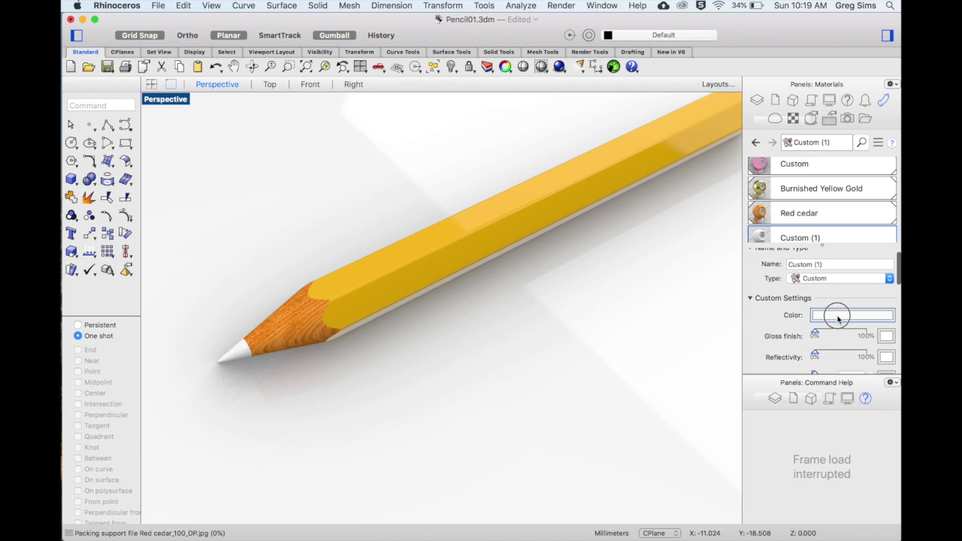
click(835, 316)
click(489, 272)
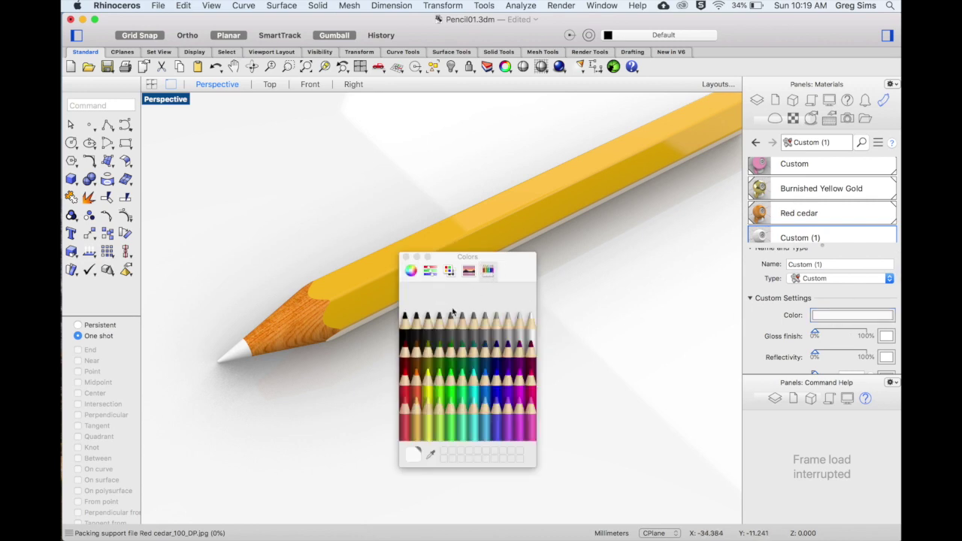
click(427, 320)
Step: Set the dark Custom material's reflectivity to 12% and assign it to the pencil's white tip
drag(816, 355, 820, 355)
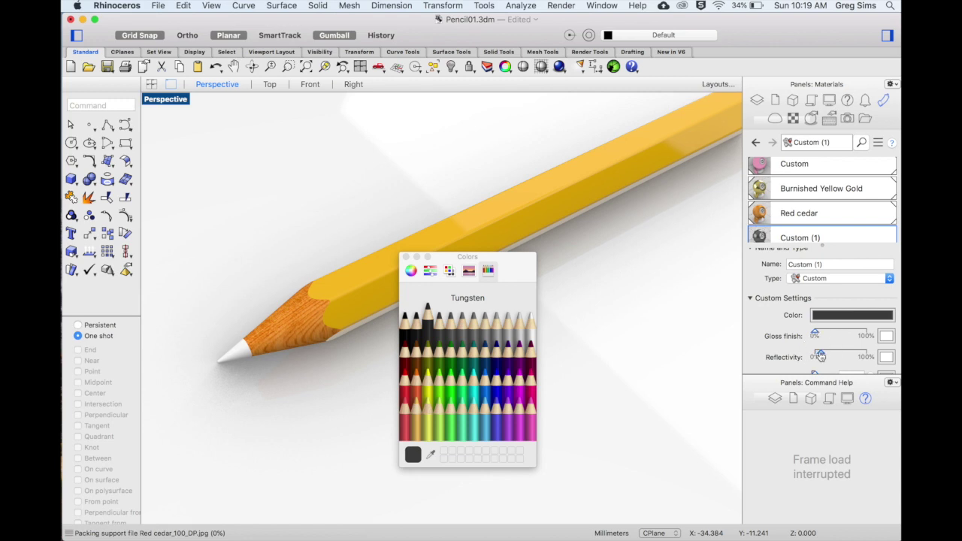
scroll(776, 332, down, 3)
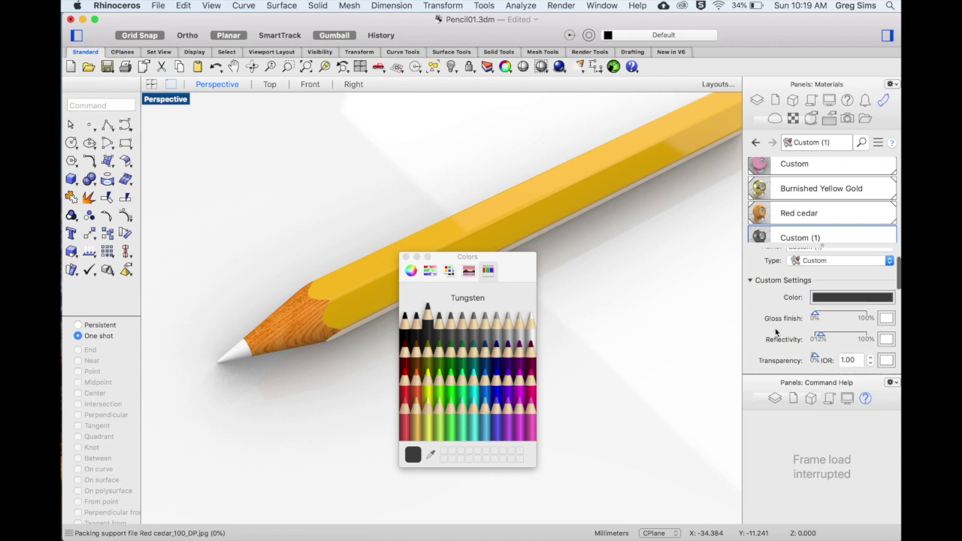
scroll(777, 332, down, 2)
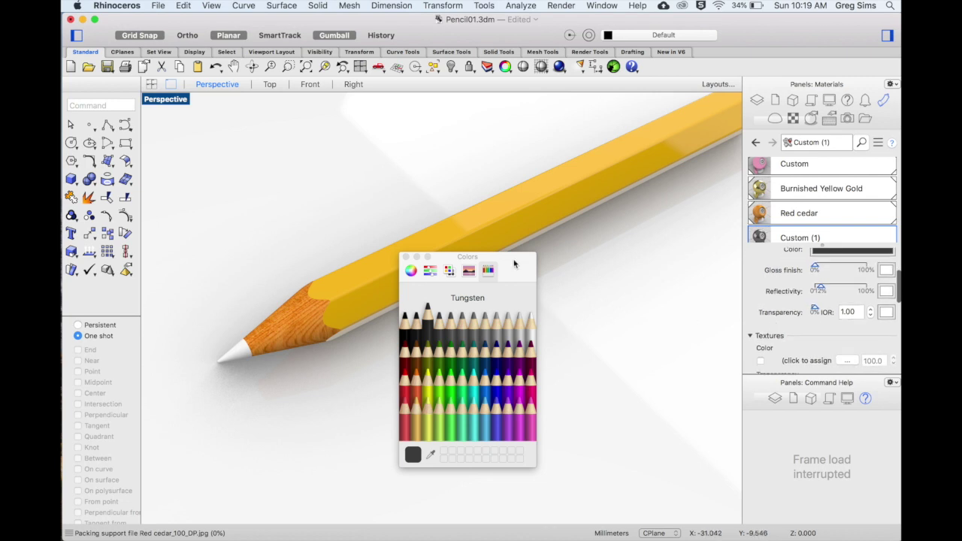
click(405, 257)
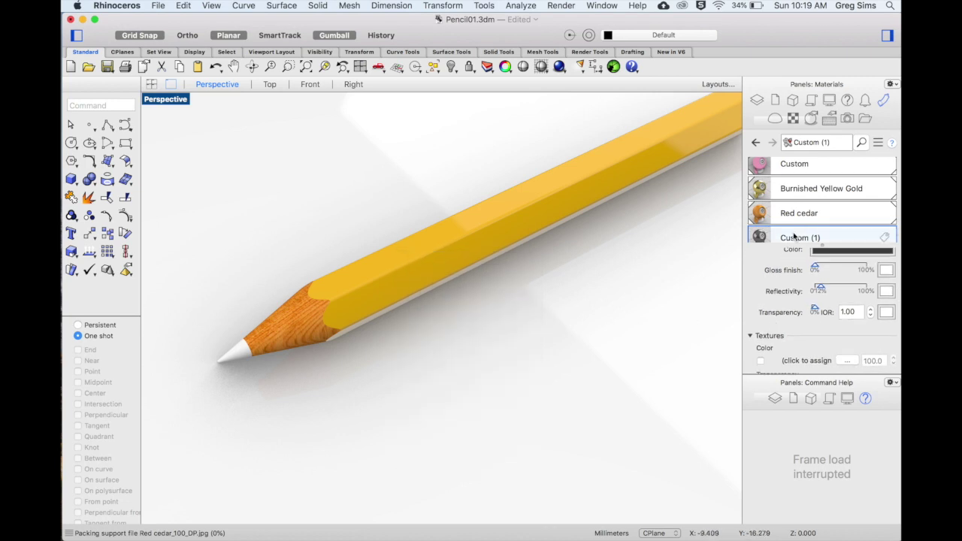
mouse_move(793, 238)
mouse_down()
mouse_move(526, 262)
mouse_move(236, 342)
mouse_move(233, 359)
mouse_up()
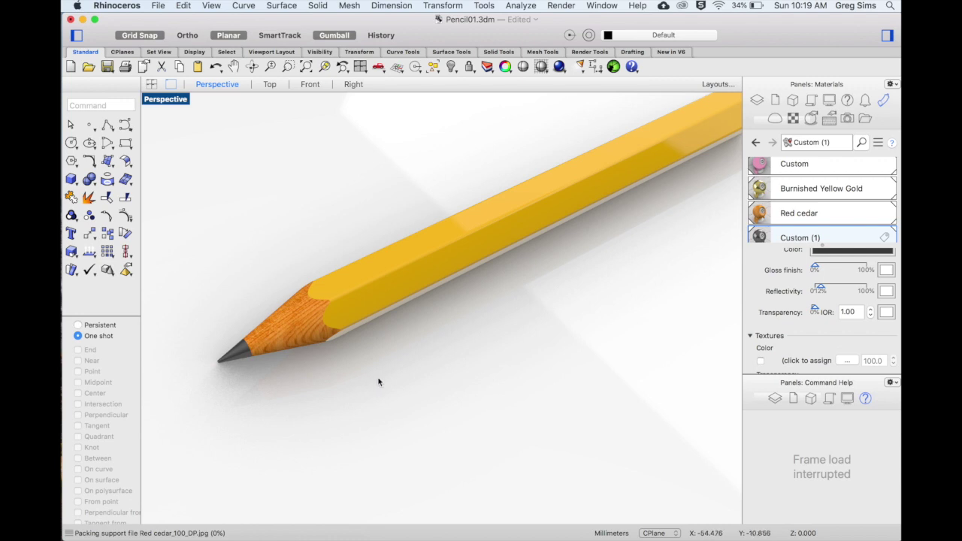
Step: Shorten the pencil by moving the four surfaces of its sharpened end about 60 mm along X toward the eraser, and clear the selection
scroll(309, 347, down, 5)
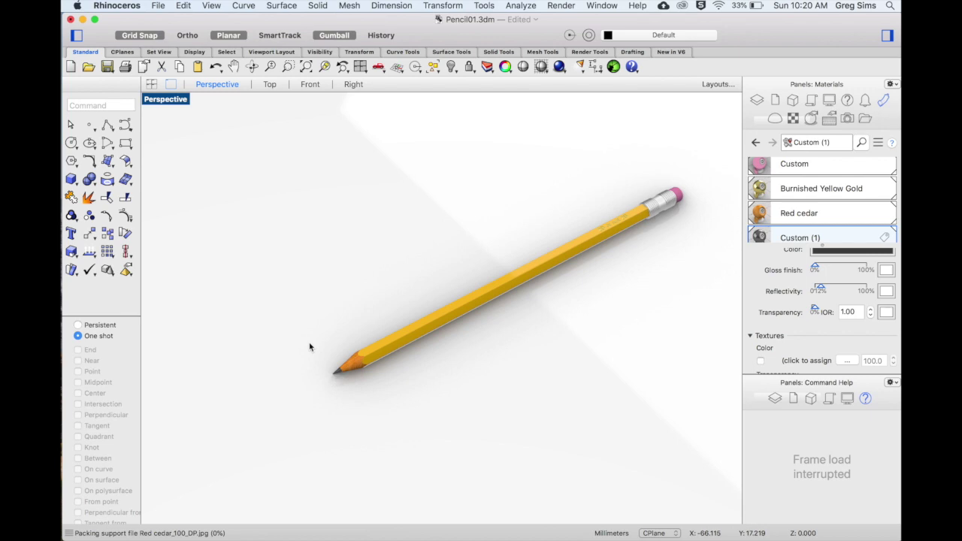
mouse_move(299, 333)
mouse_down()
mouse_move(369, 393)
mouse_move(397, 392)
mouse_up()
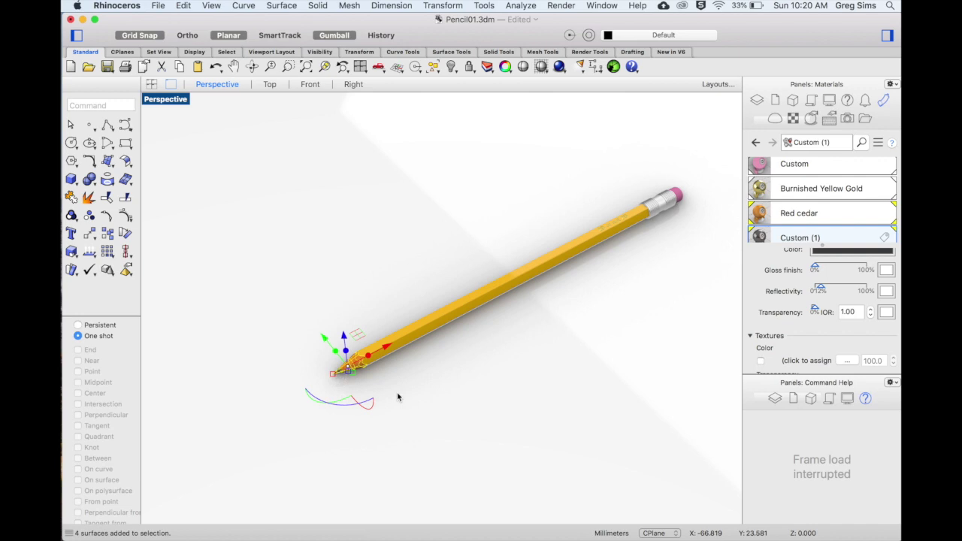
drag(406, 339, 511, 281)
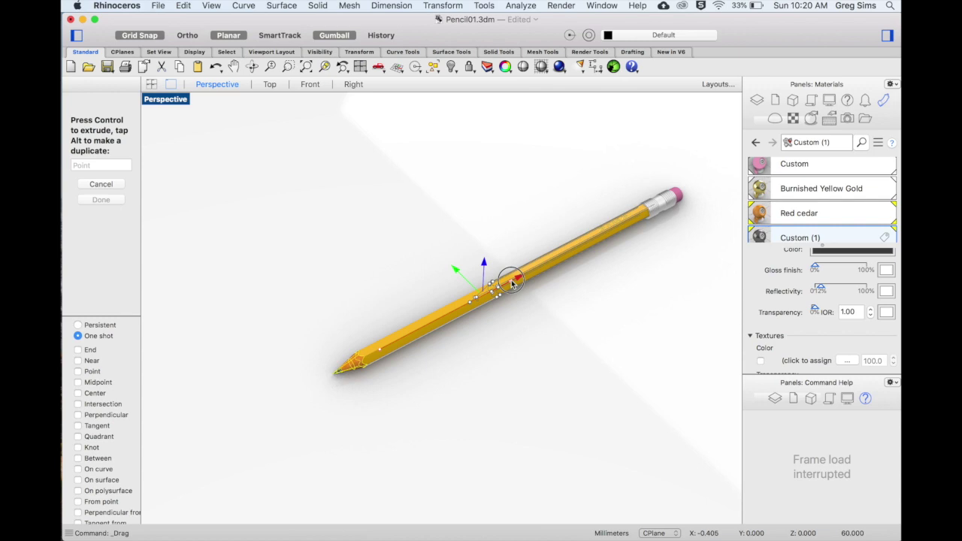
drag(511, 282, 511, 283)
key(super+z)
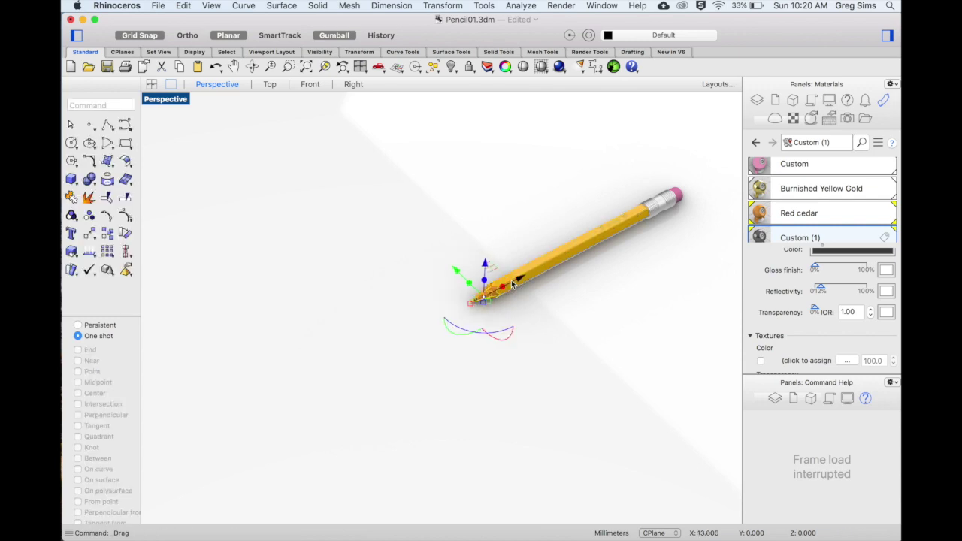
click(561, 315)
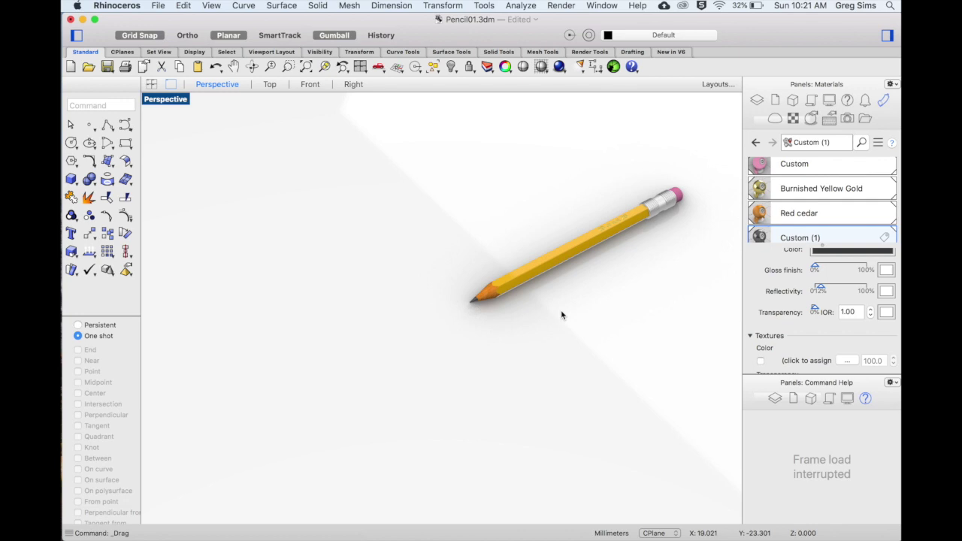
Step: Turn on edge softening for the yellow pencil body in its object properties, and clear the selection
click(306, 66)
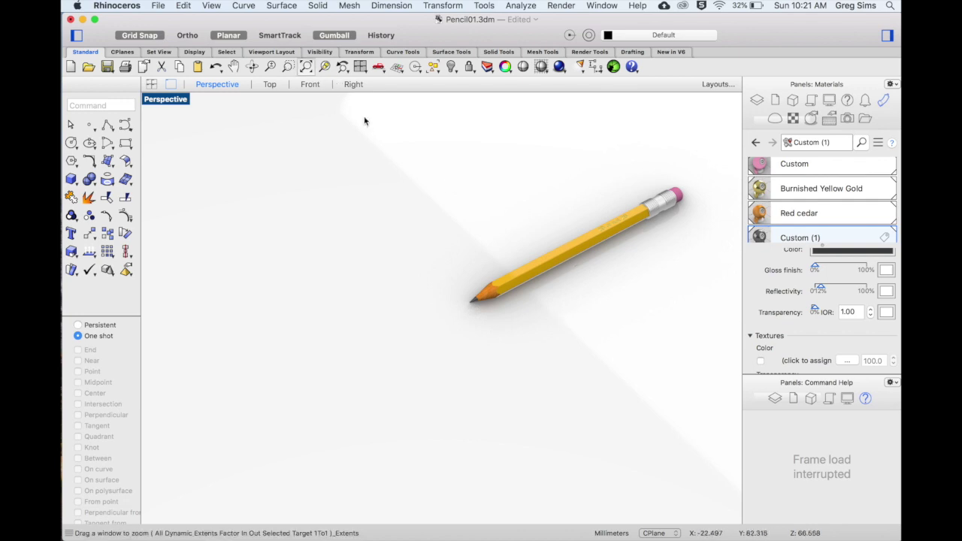
scroll(391, 242, down, 2)
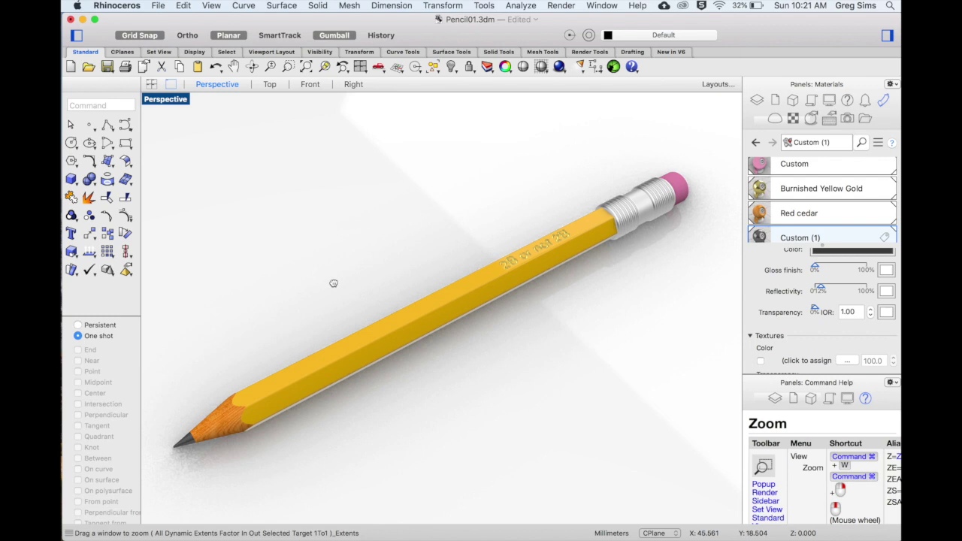
scroll(316, 323, down, 1)
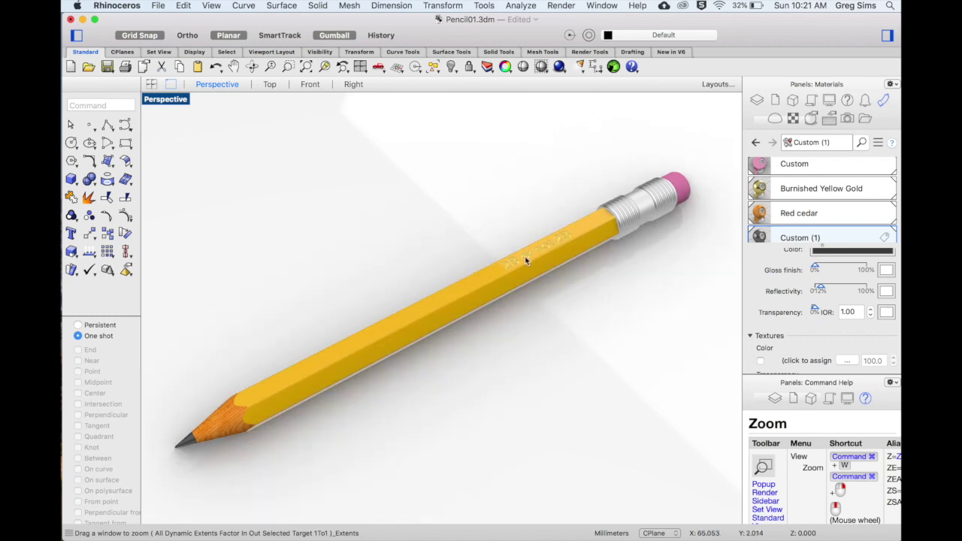
scroll(524, 256, up, 2)
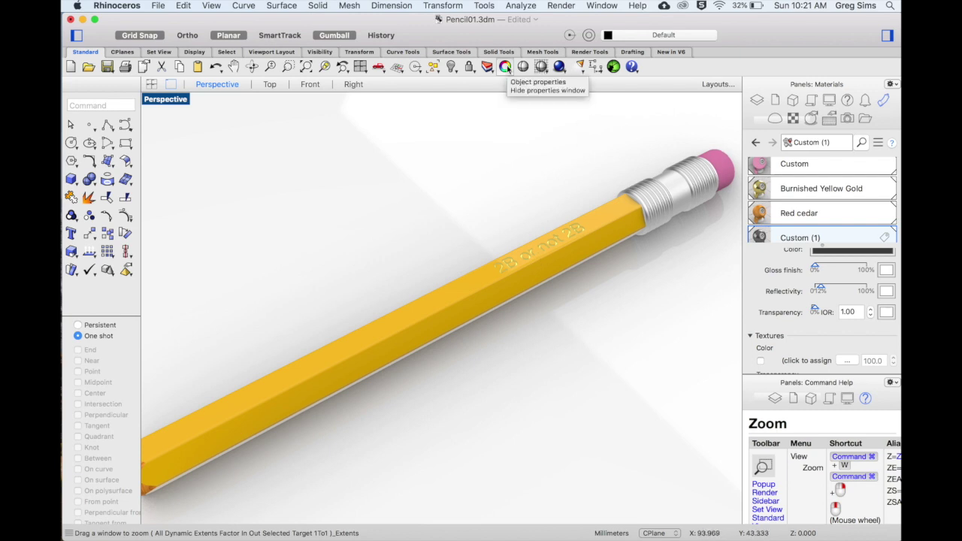
click(505, 67)
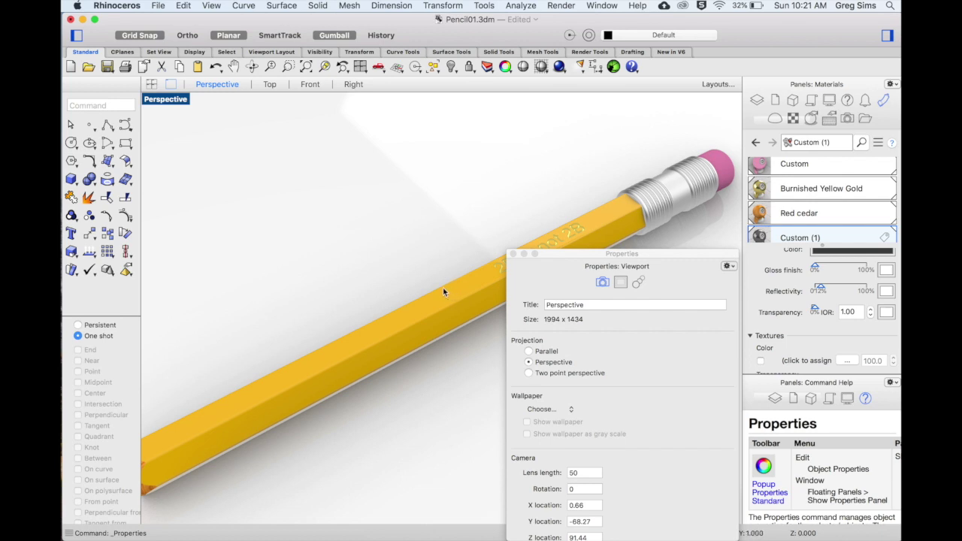
click(451, 292)
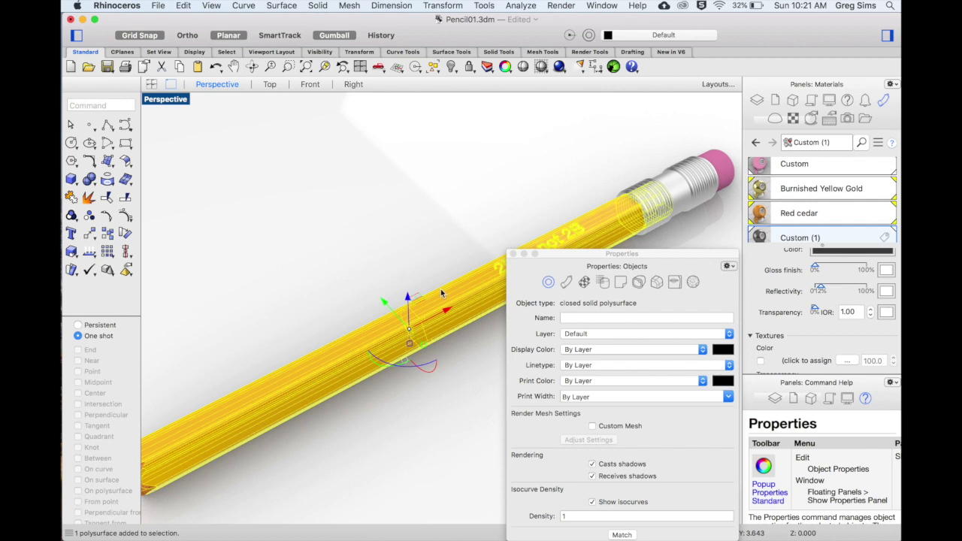
click(658, 285)
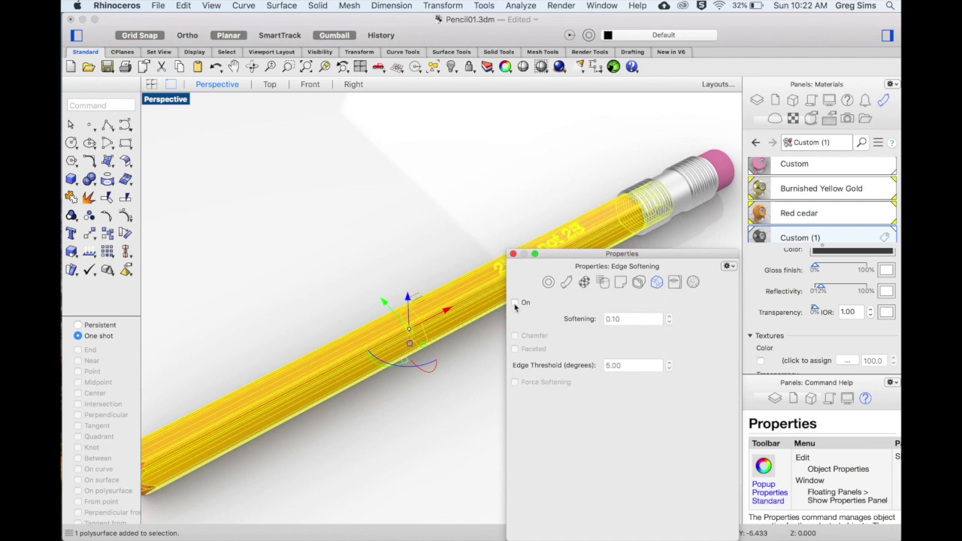
drag(559, 254, 611, 286)
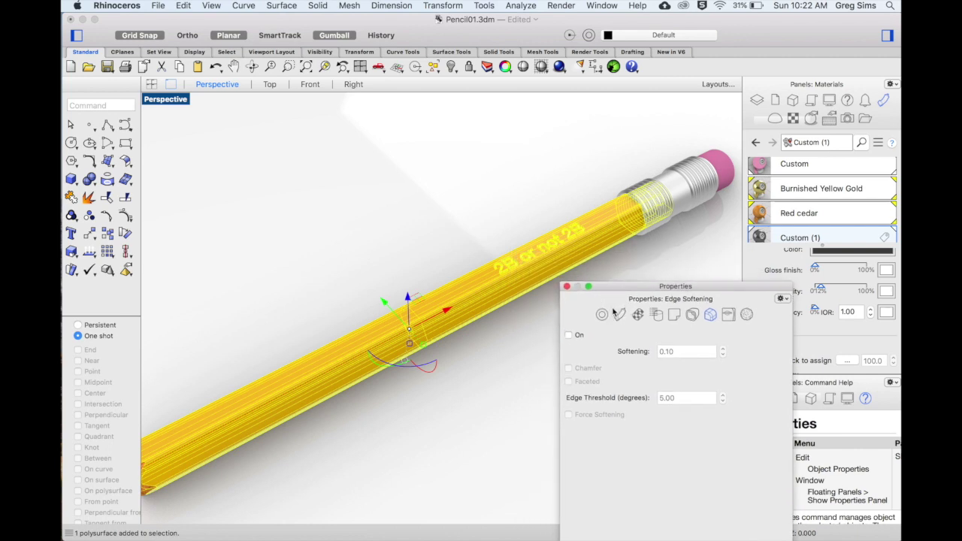
click(569, 335)
click(568, 335)
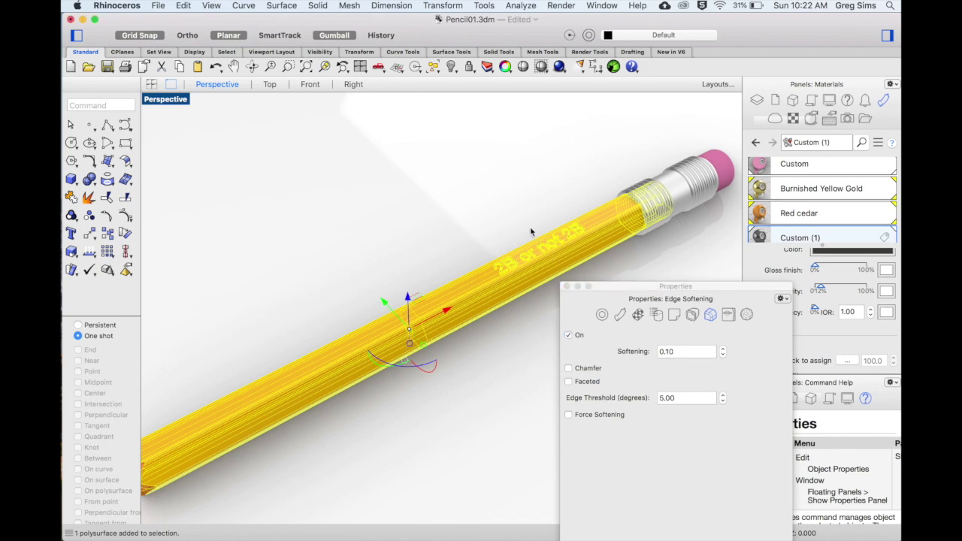
key(Escape)
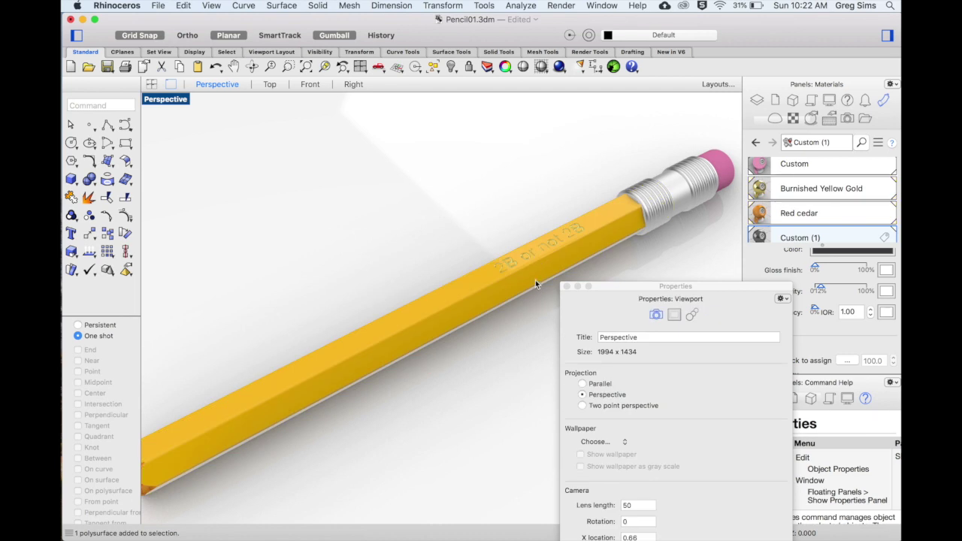
Step: Set the pencil body's edge softening to 0.06, close its properties, and inspect the engraved text up close
scroll(535, 280, up, 3)
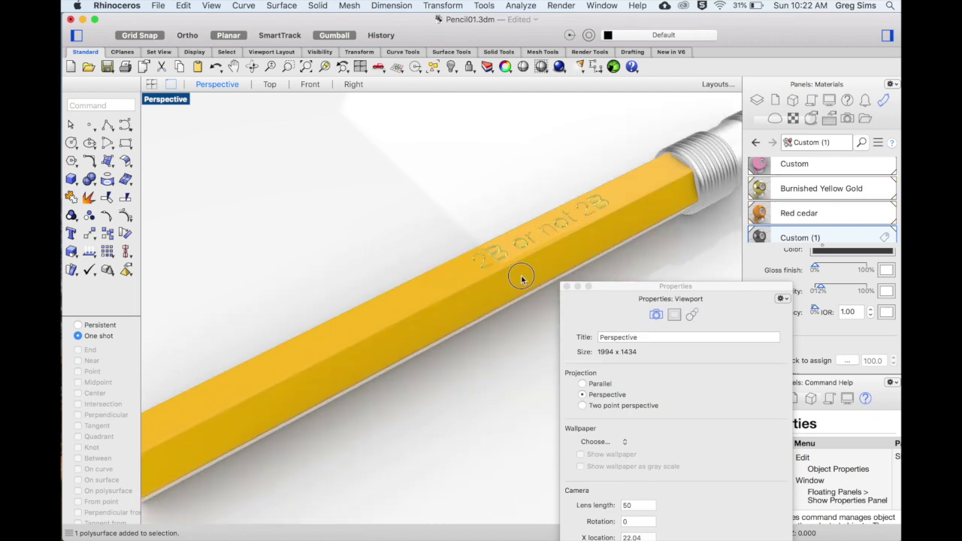
click(523, 276)
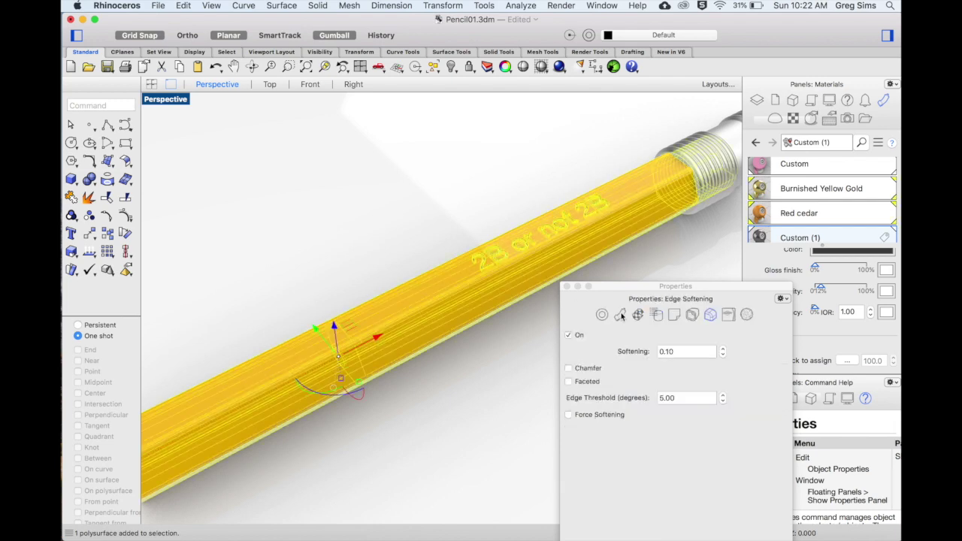
click(667, 353)
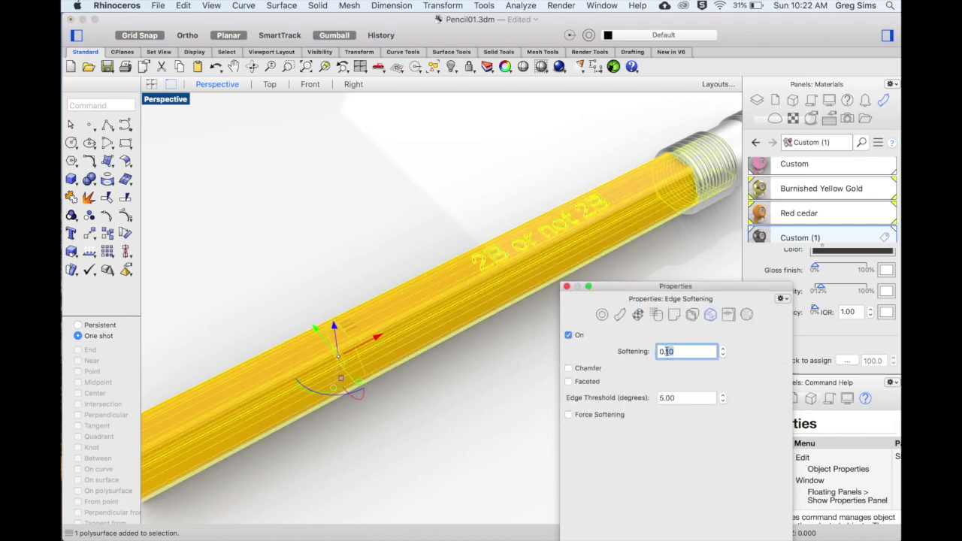
key(BackSpace)
key(BackSpace)
key(BackSpace)
key(BackSpace)
text(0.06)
key(Return)
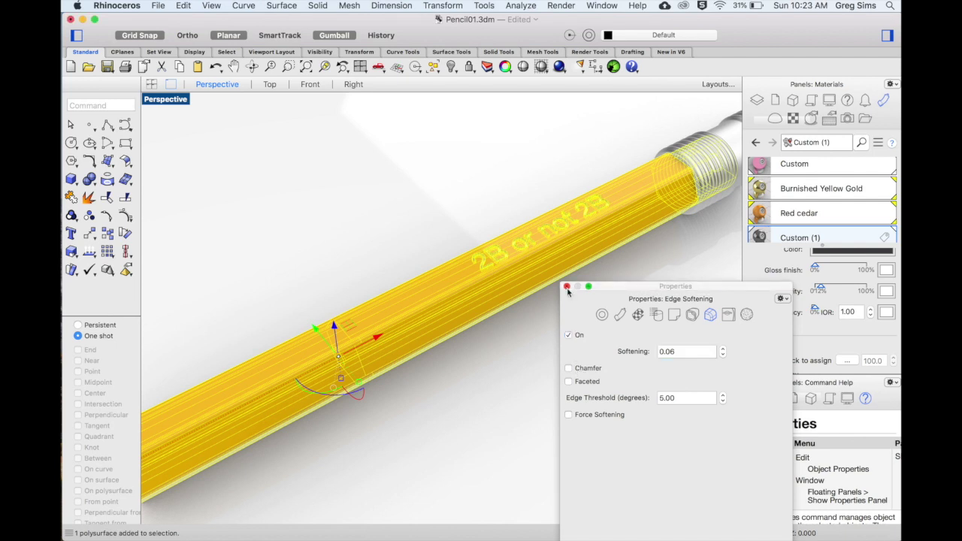
click(567, 287)
key(Escape)
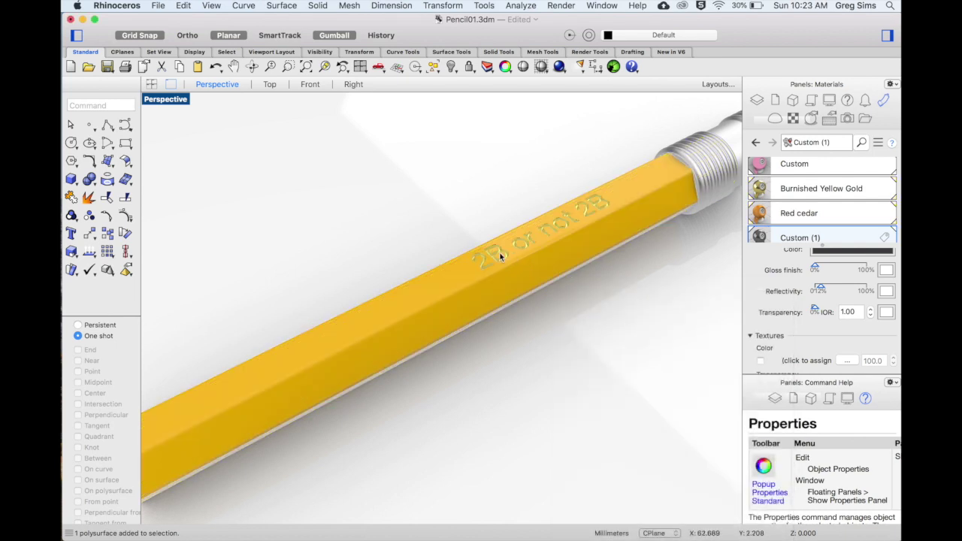
scroll(499, 251, up, 3)
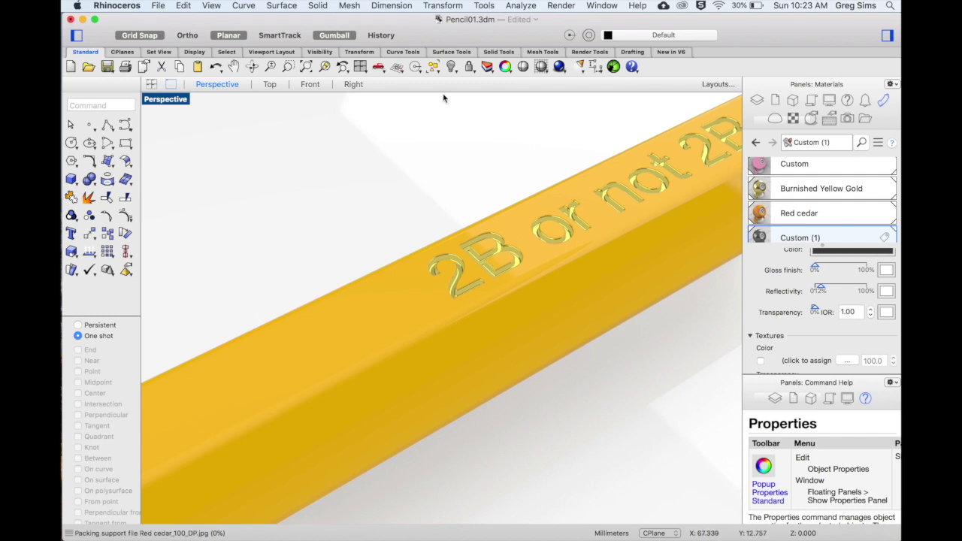
Step: Import the Office.renv environment from the environment library
click(306, 66)
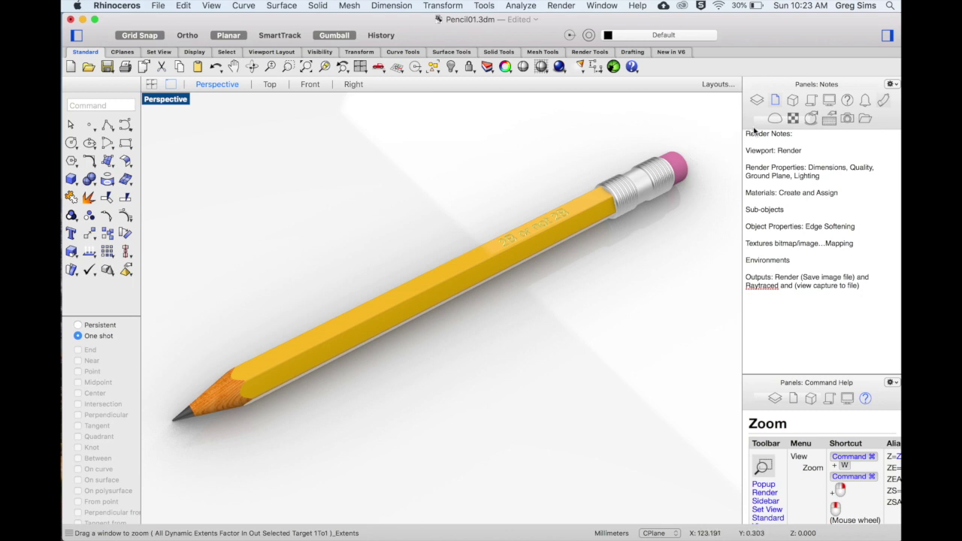
click(561, 5)
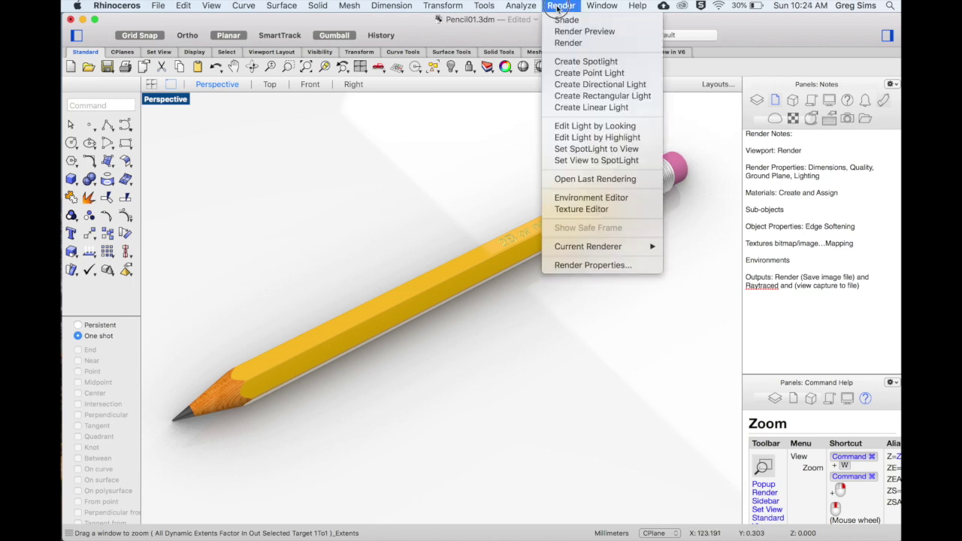
click(587, 198)
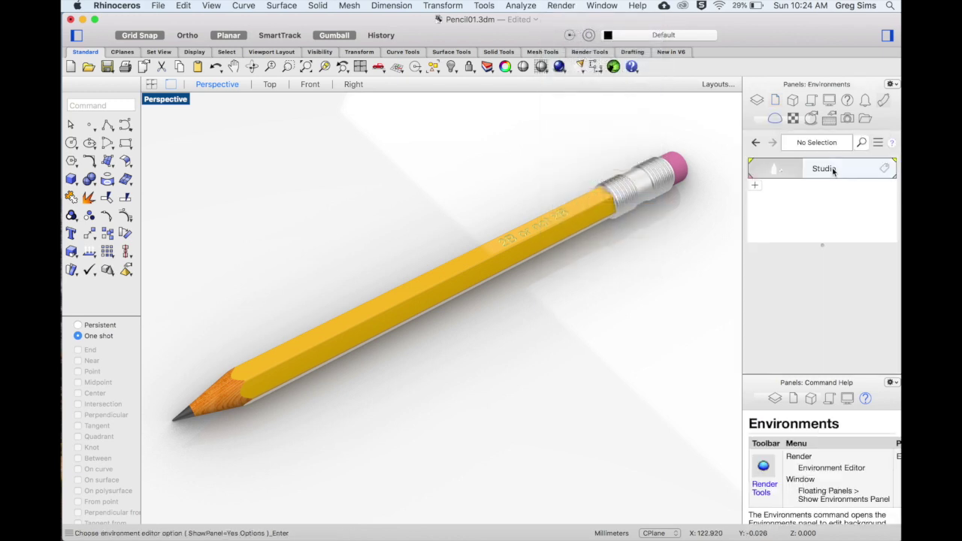
click(754, 186)
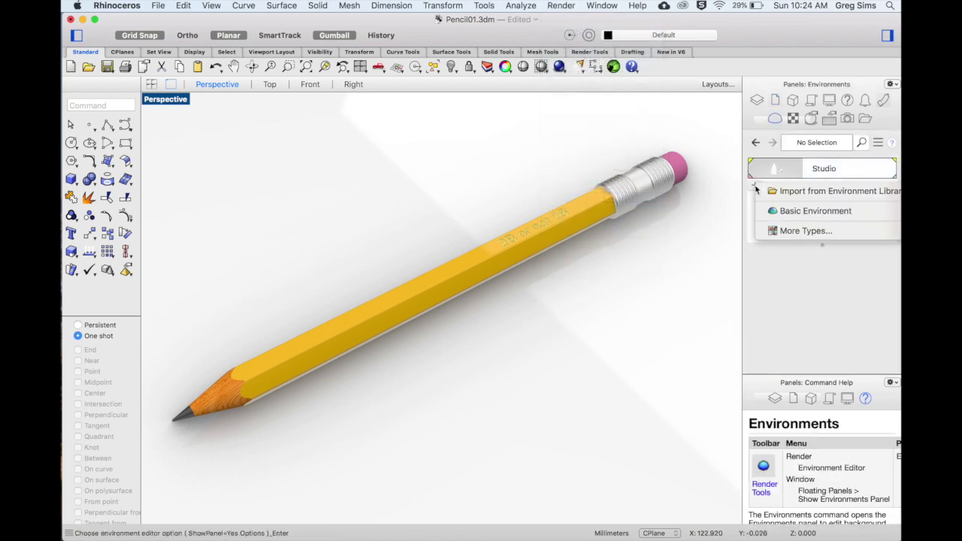
click(798, 194)
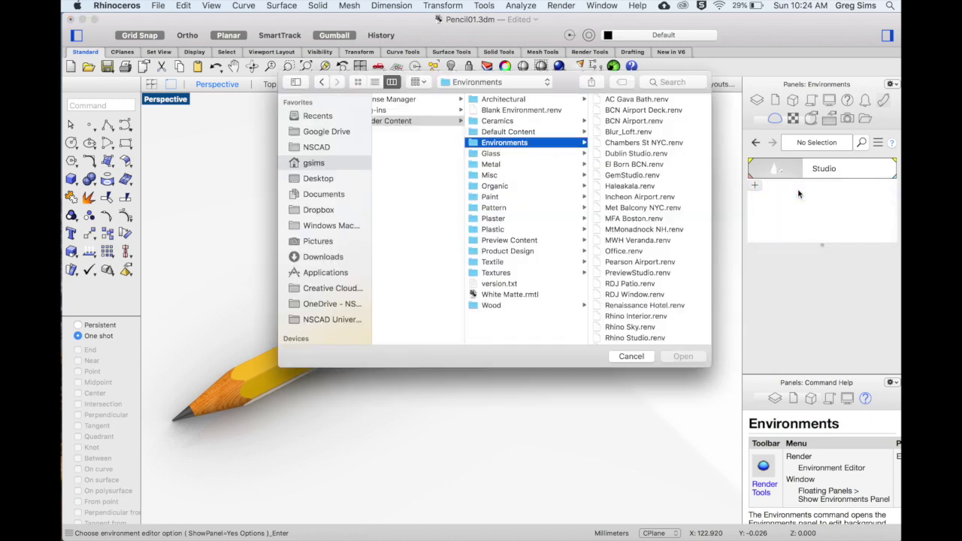
scroll(627, 229, down, 6)
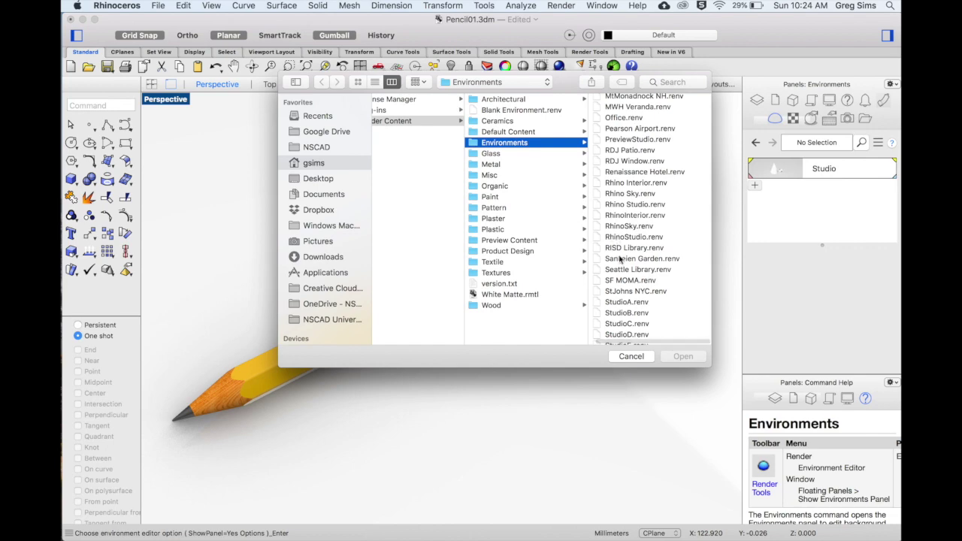
scroll(621, 258, down, 3)
scroll(620, 260, down, 2)
scroll(620, 259, up, 5)
scroll(620, 259, up, 3)
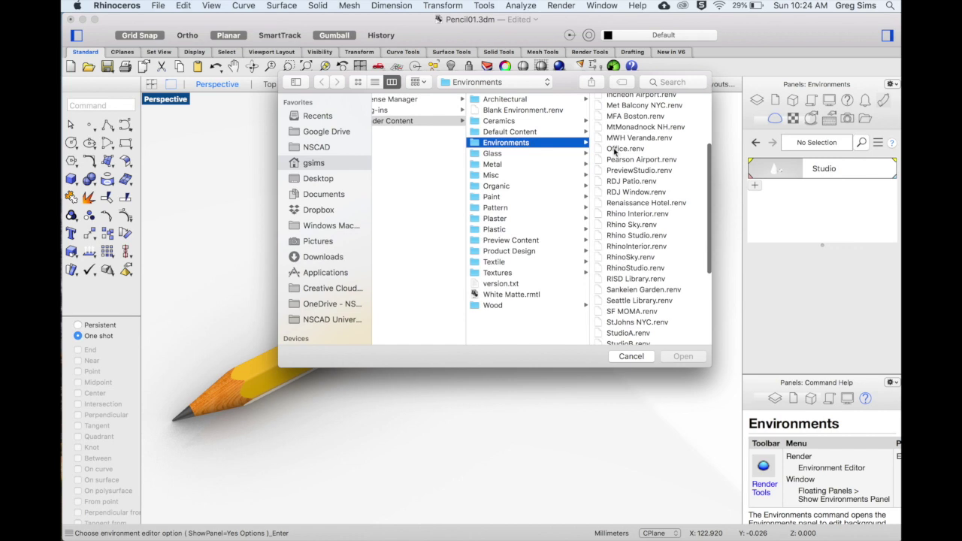
click(617, 149)
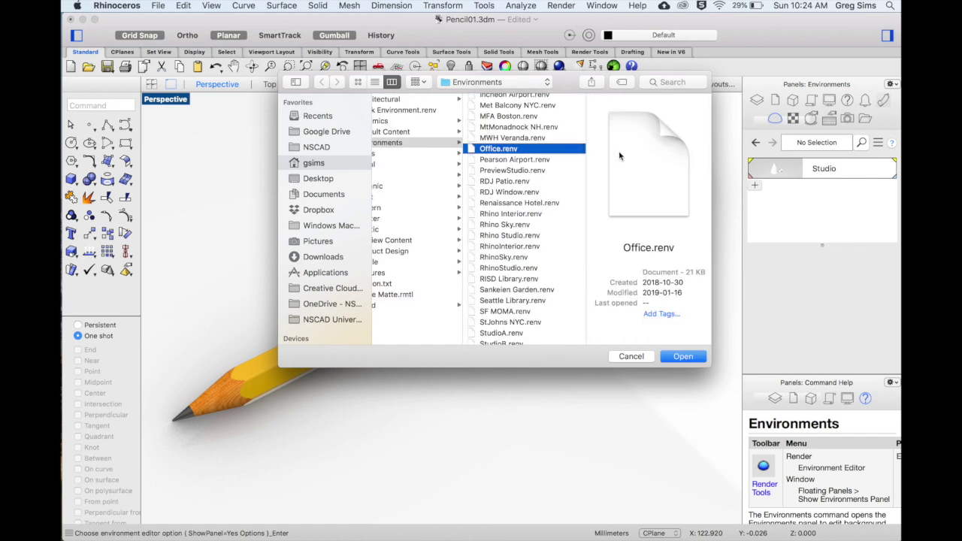
click(679, 357)
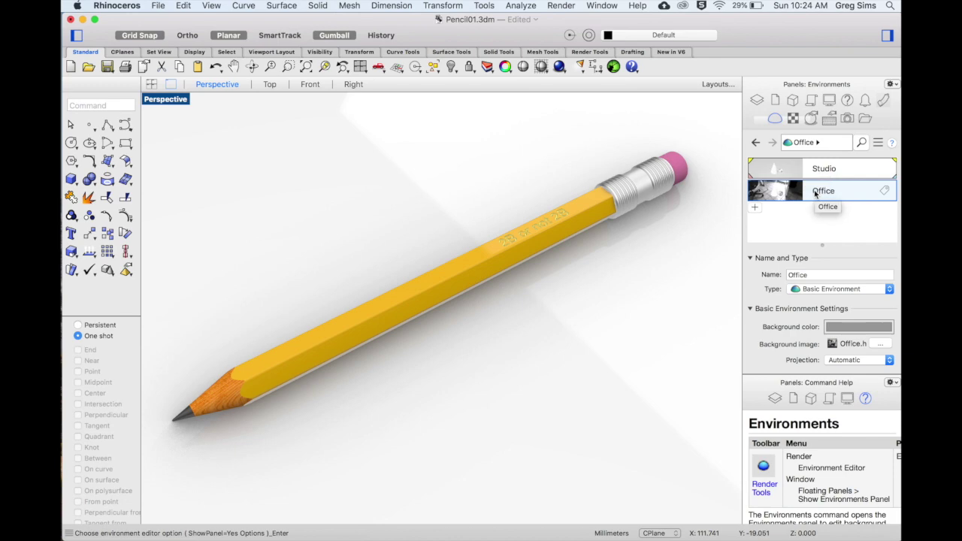
Step: Make the Office environment the global environment
right_click(816, 194)
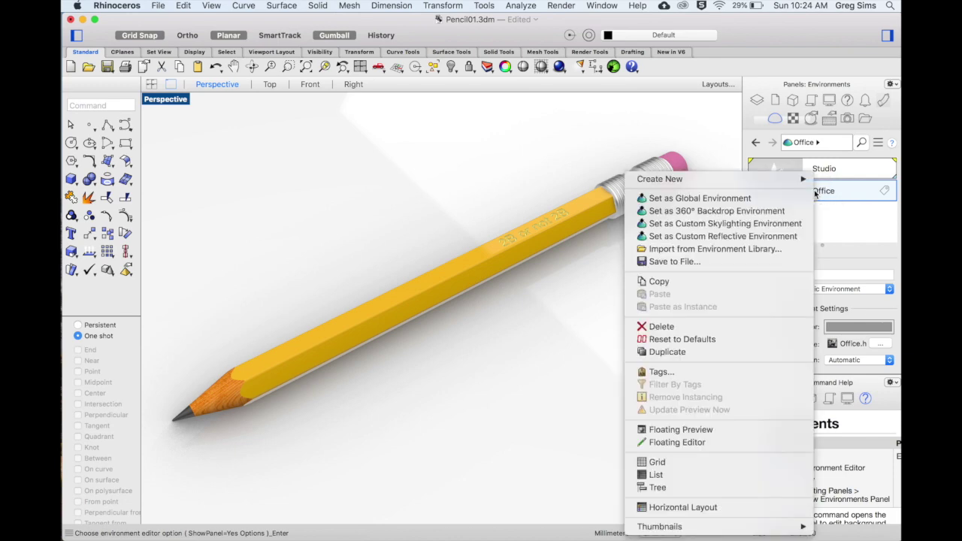
key(Escape)
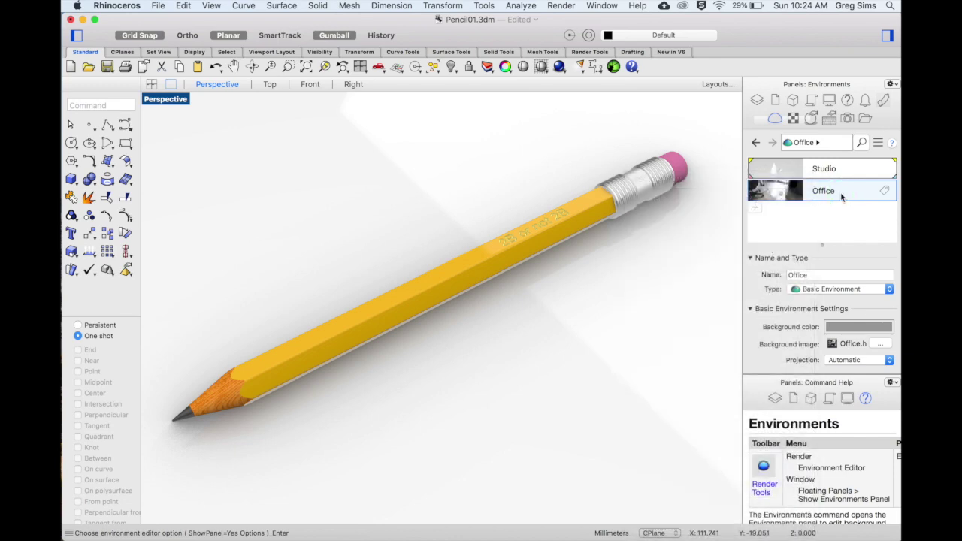
right_click(841, 196)
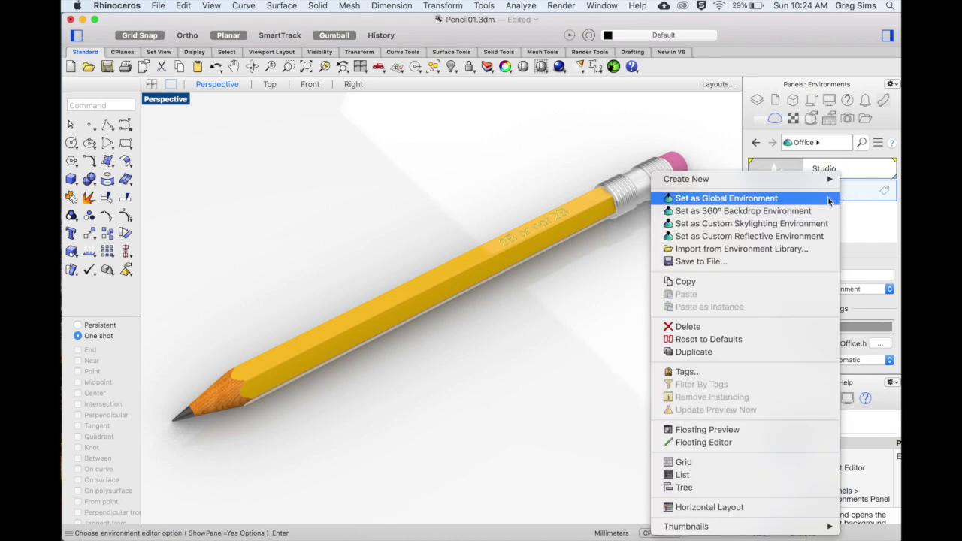
click(733, 199)
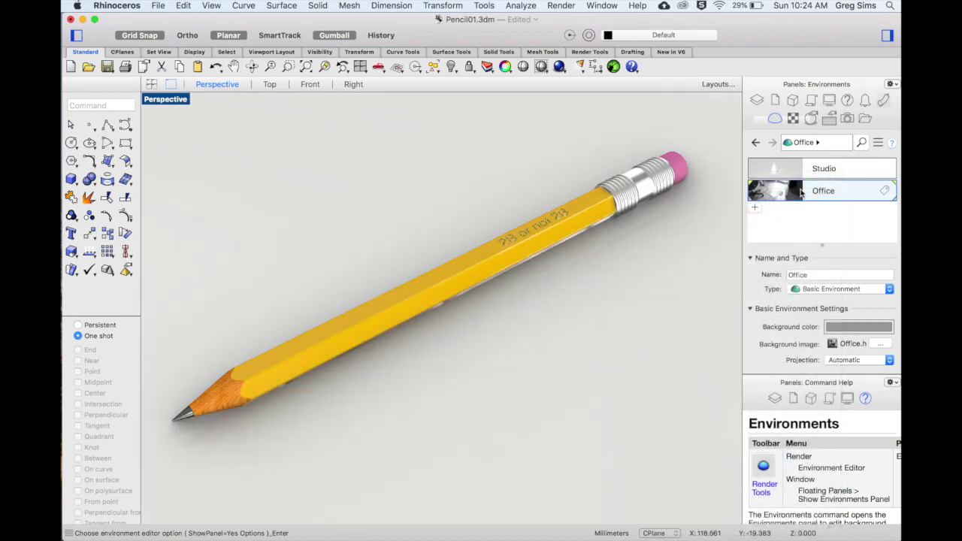
Step: Assign the Office environment as both the custom skylighting and the custom reflective environment
right_click(800, 194)
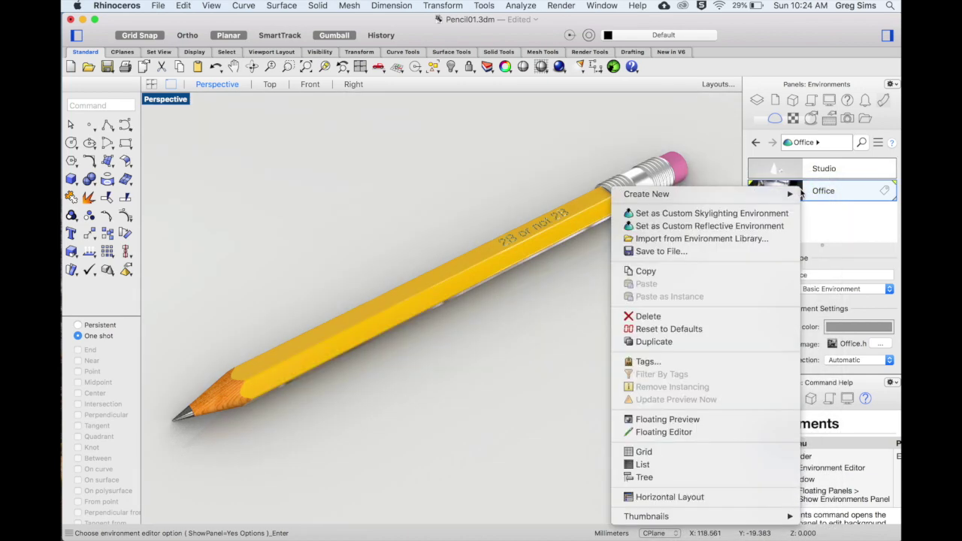
click(724, 215)
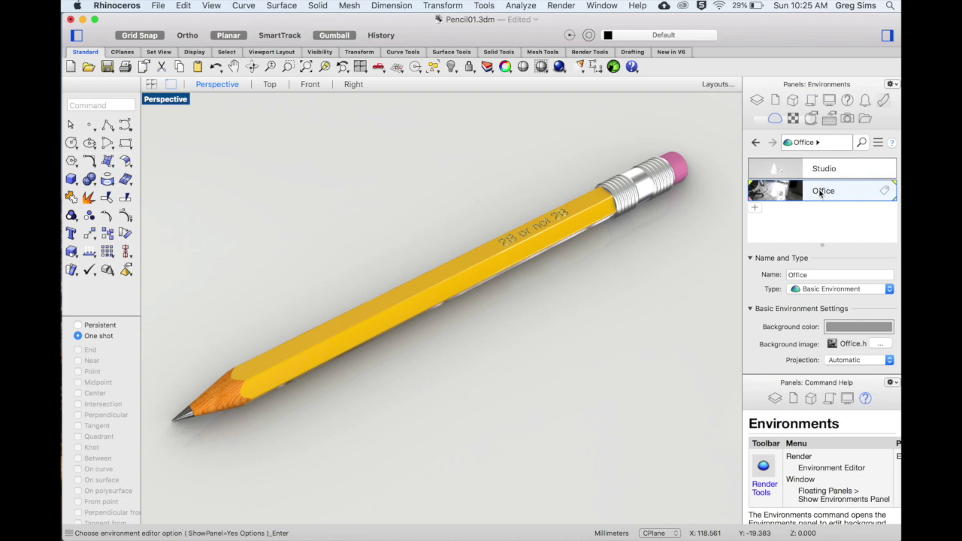
right_click(820, 192)
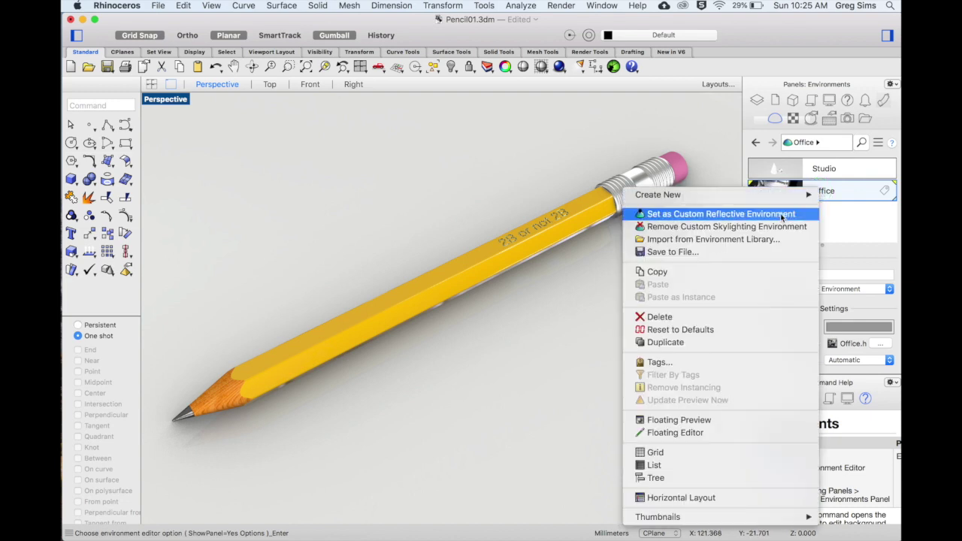
click(745, 218)
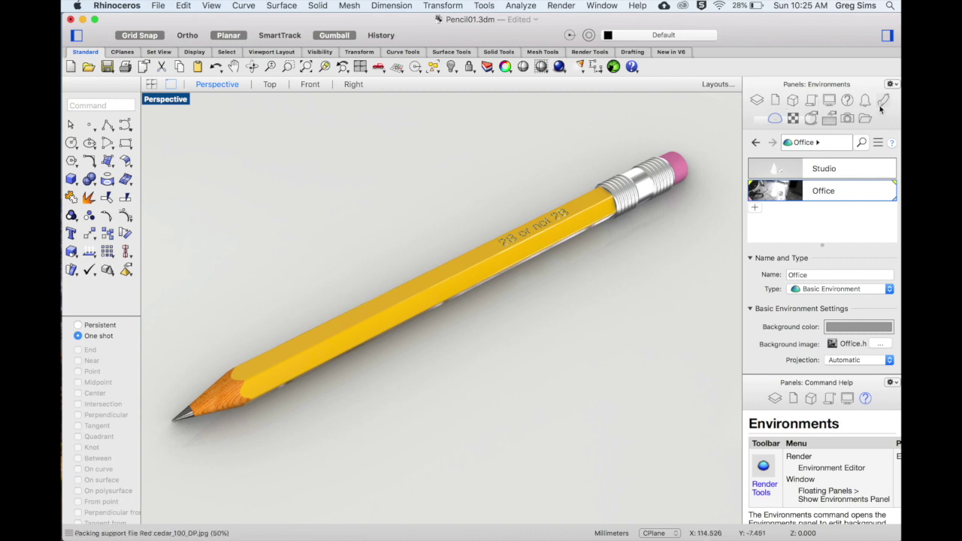
Step: Open the render content libraries to view the available folders
click(775, 119)
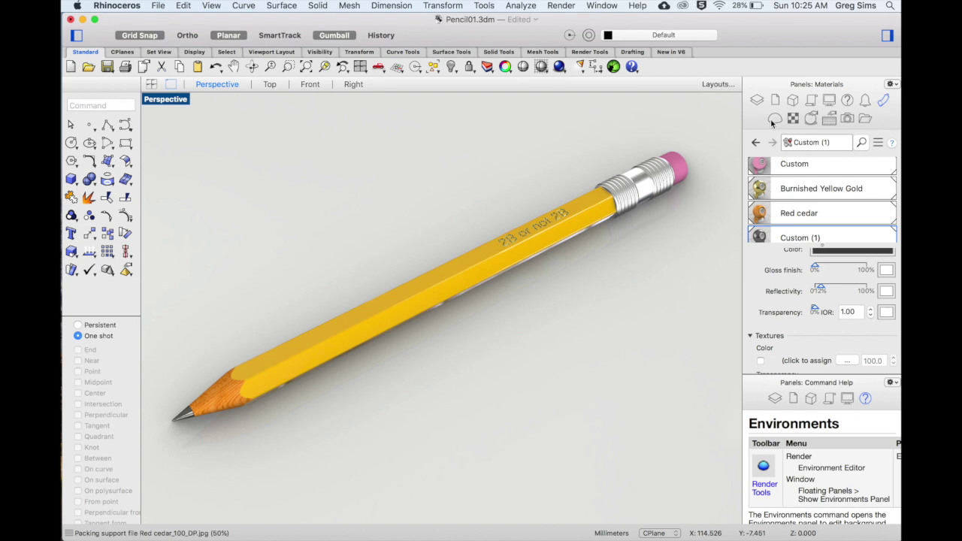
click(775, 120)
click(864, 118)
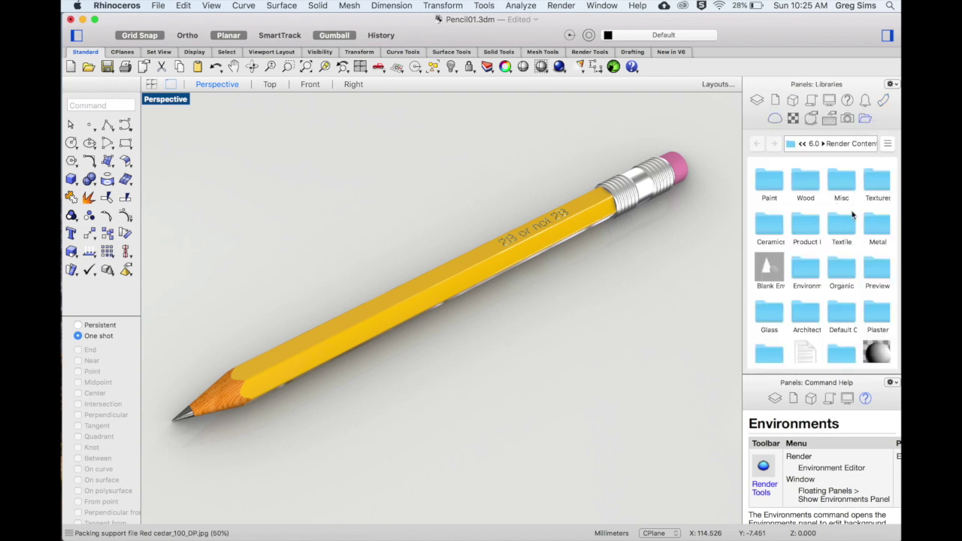
Step: Check the render notes, then examine the quality and dimension options in the document's render properties
click(775, 100)
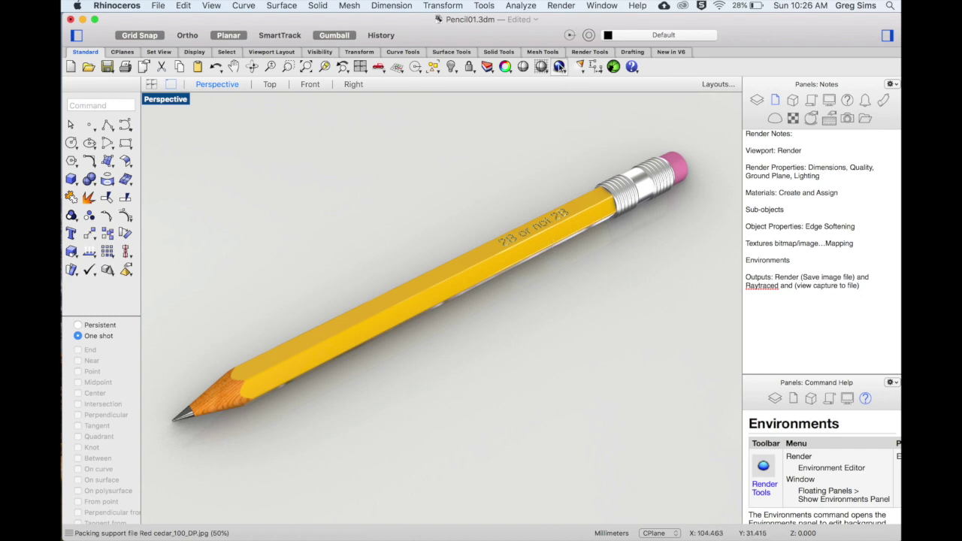
click(560, 5)
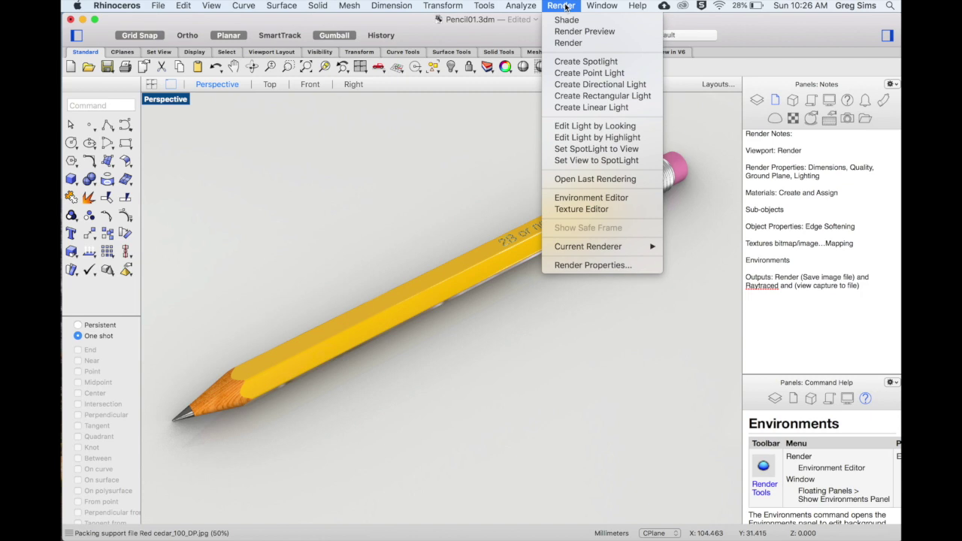
click(608, 266)
click(481, 196)
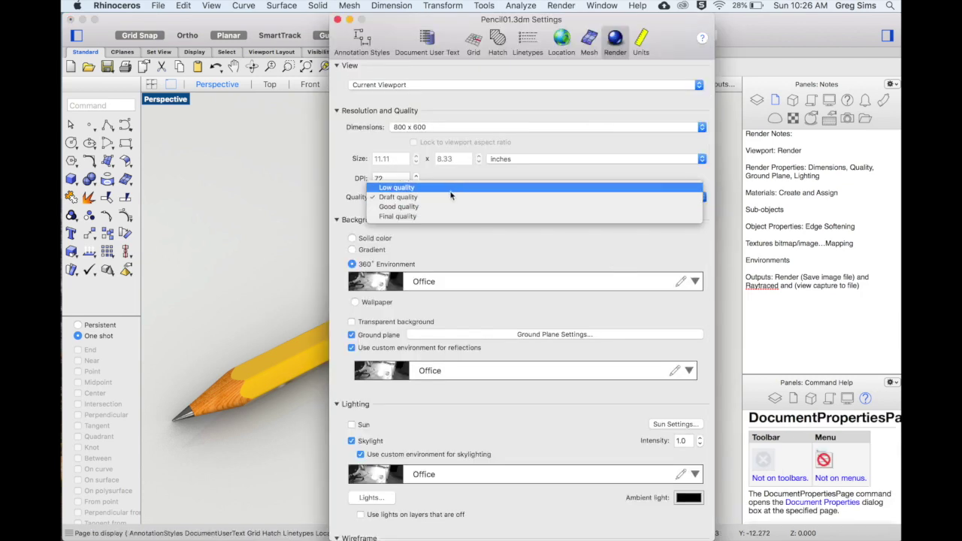
click(439, 198)
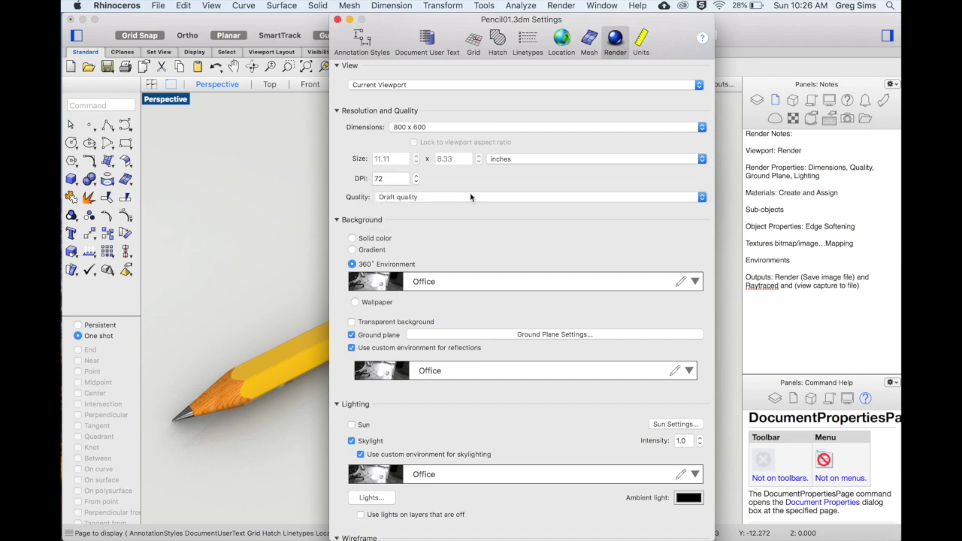
click(443, 132)
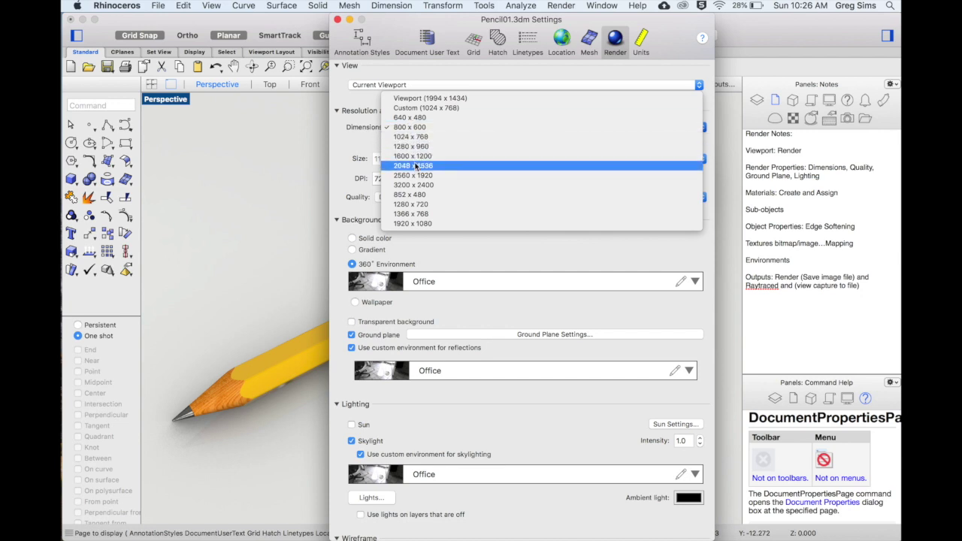
click(337, 19)
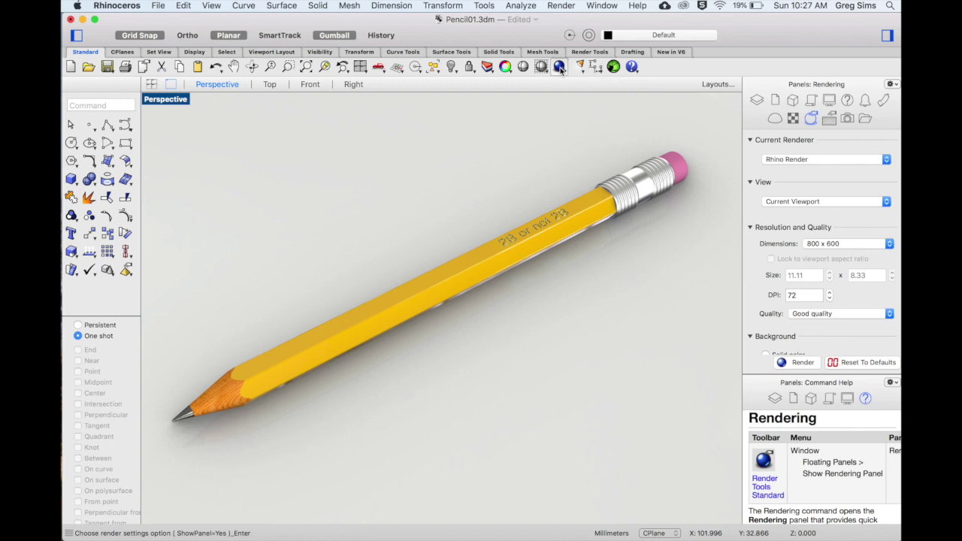
Step: Render the current viewport at 800 x 600 in good quality and save the image as the JPEG Pencil01_Render.jpg in the Demos folder
click(559, 67)
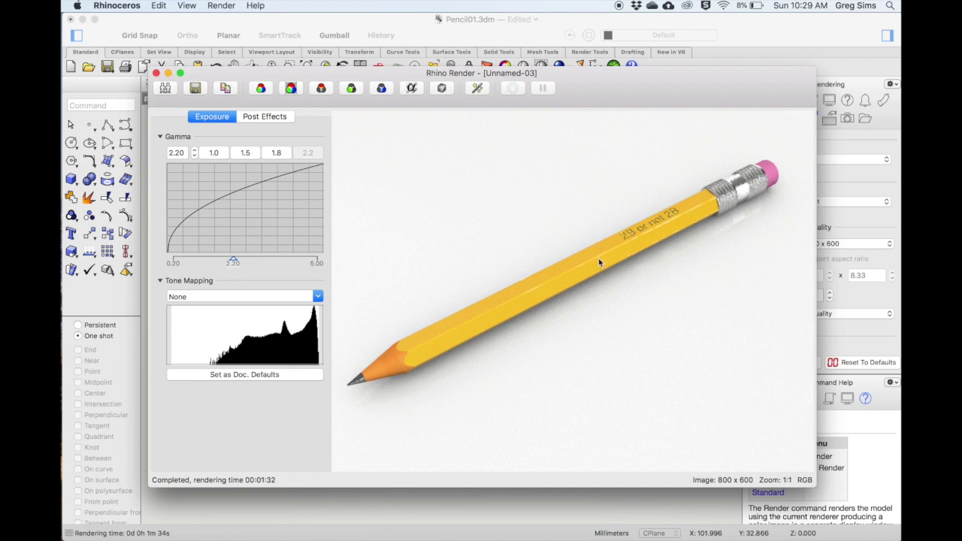
click(197, 88)
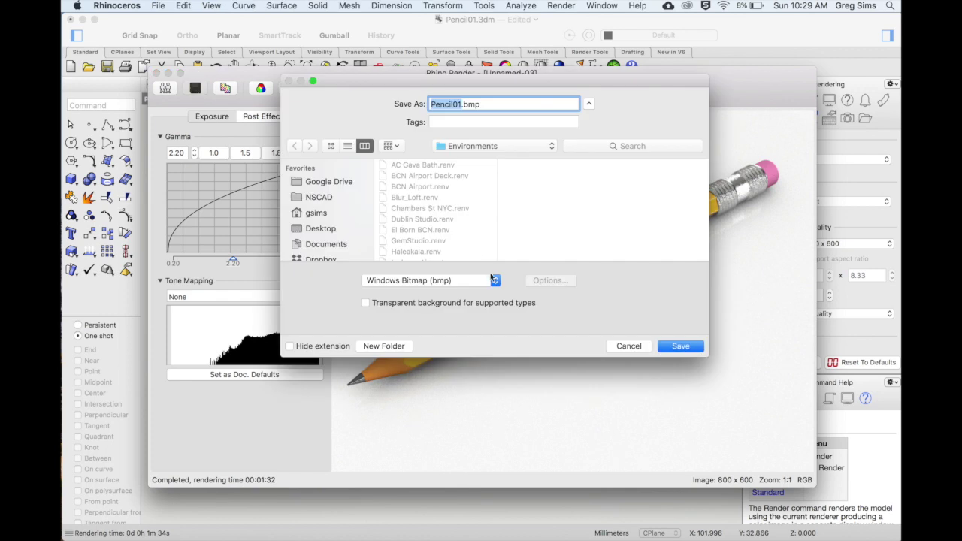
click(496, 281)
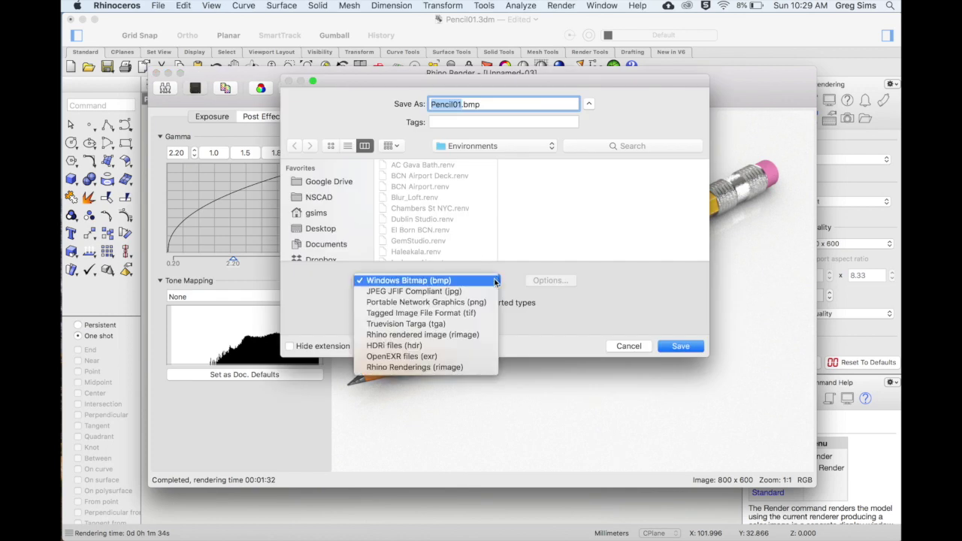
click(429, 291)
click(333, 197)
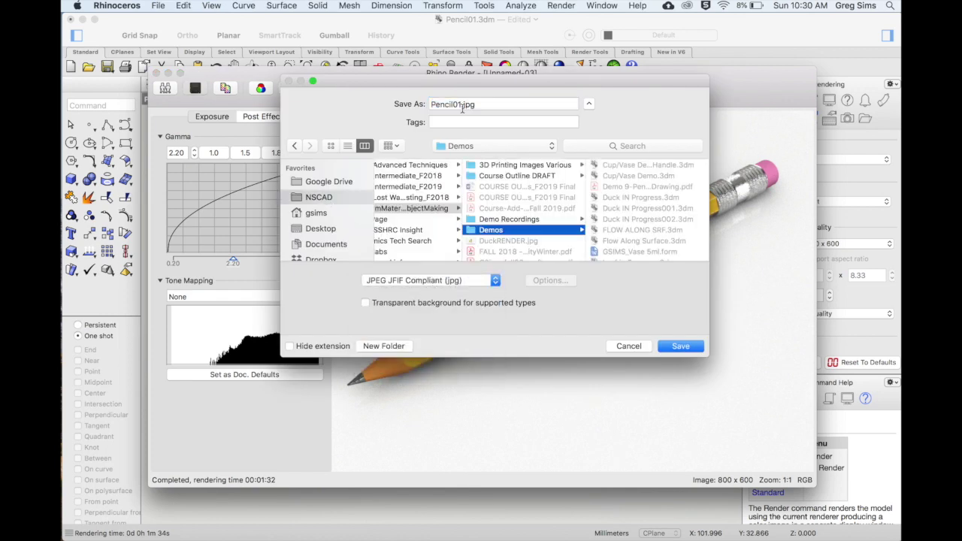
click(461, 104)
text(_Render)
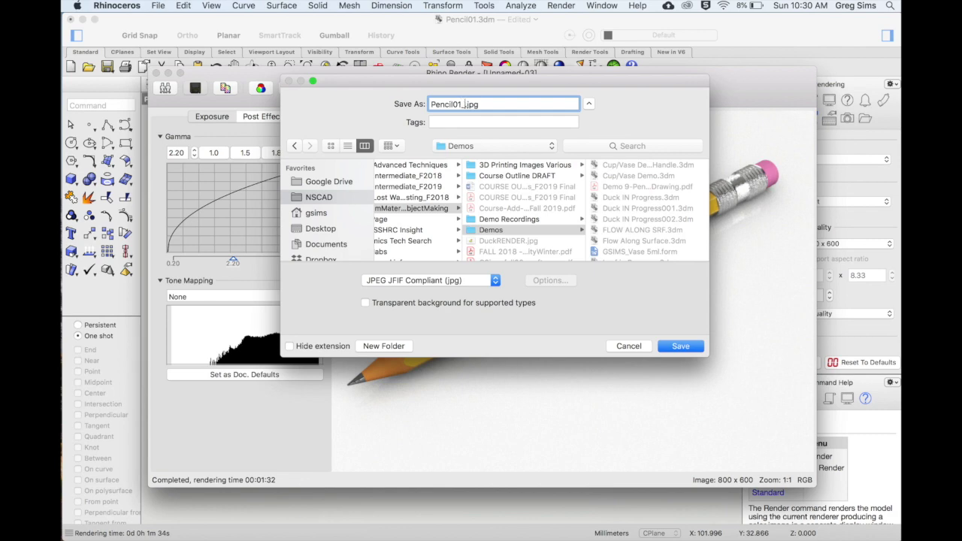
click(681, 347)
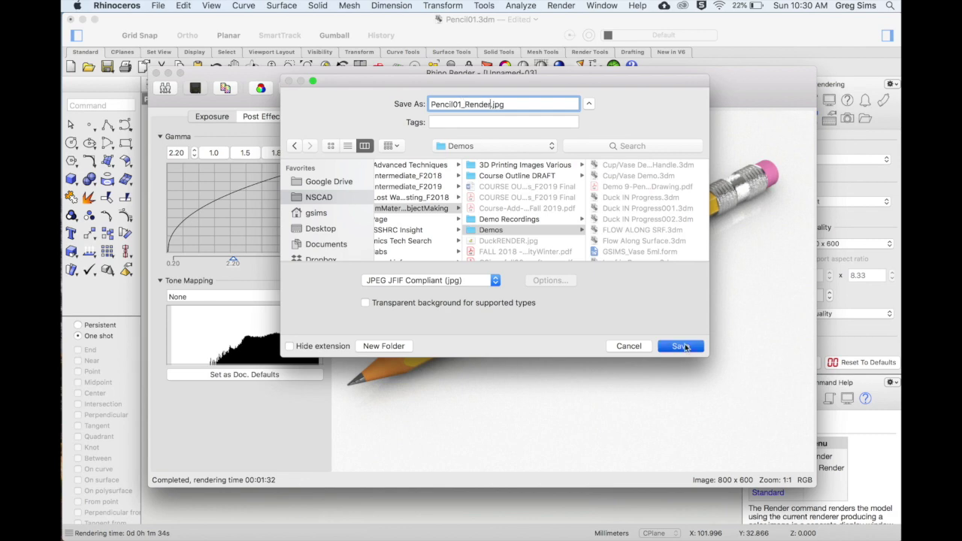
key(super+w)
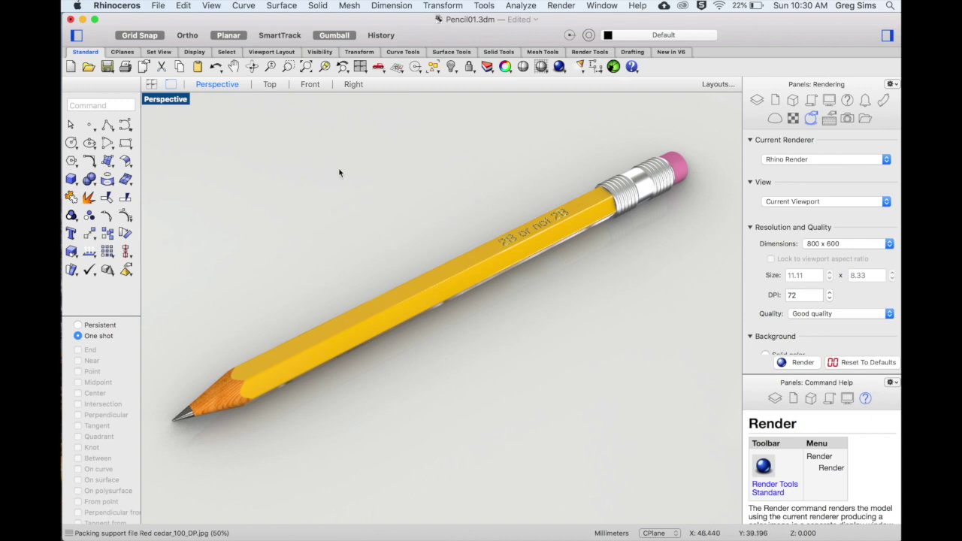
Step: Switch the Perspective viewport to Raytraced display and capture it to a JPEG file at viewport resolution with 500 passes
click(167, 100)
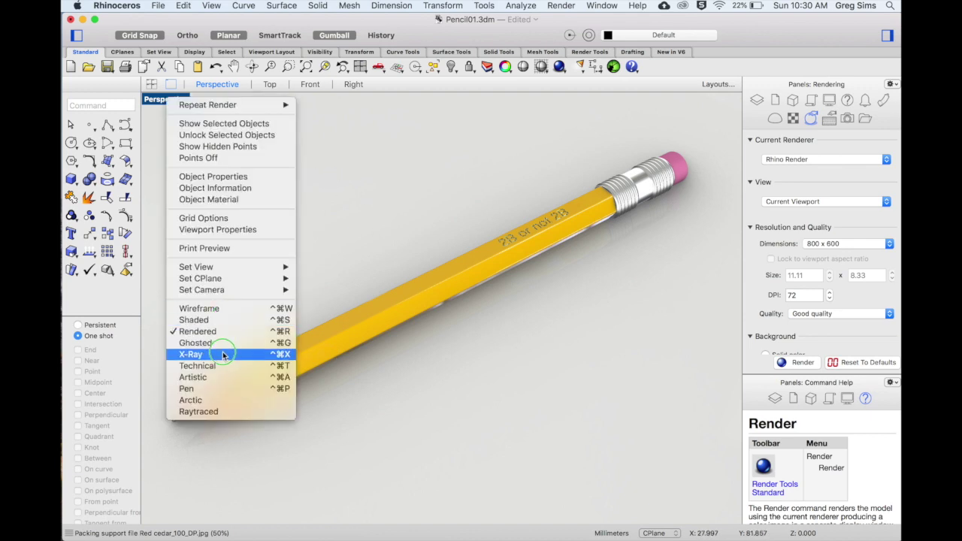
click(240, 413)
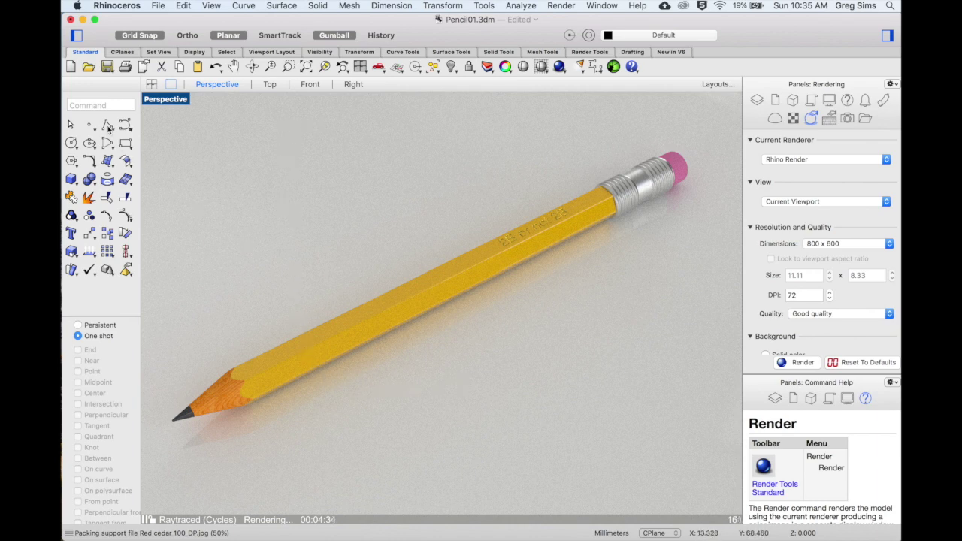
click(102, 105)
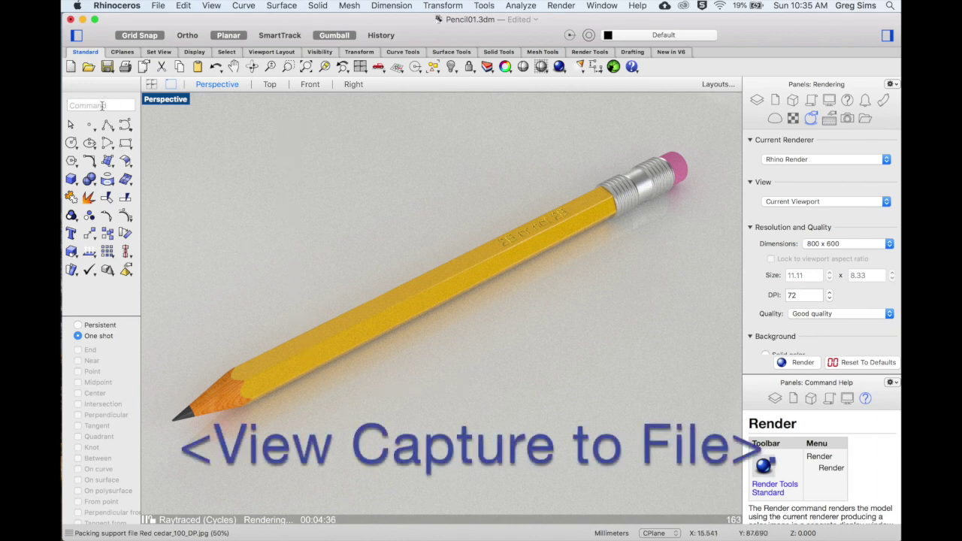
text(Viewc)
text(aptureToClipboard)
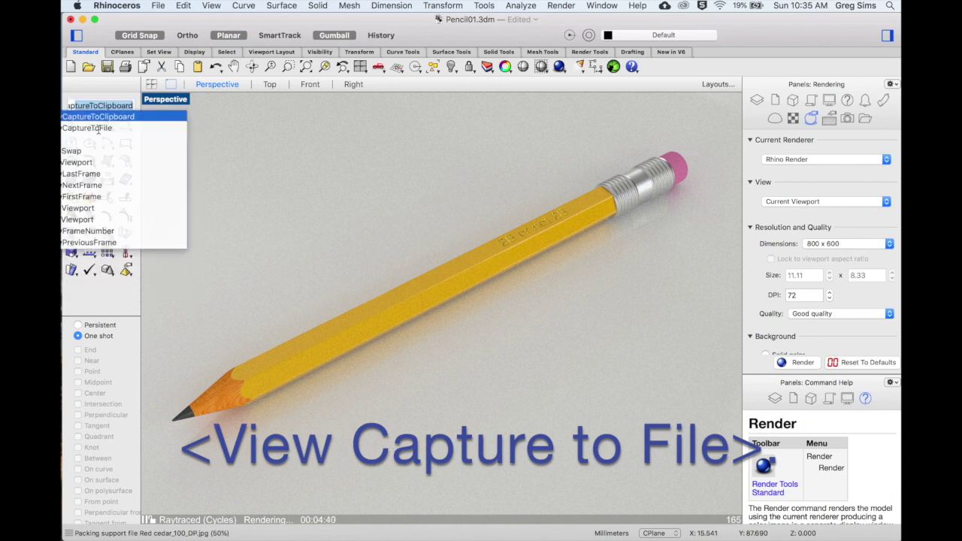
click(102, 129)
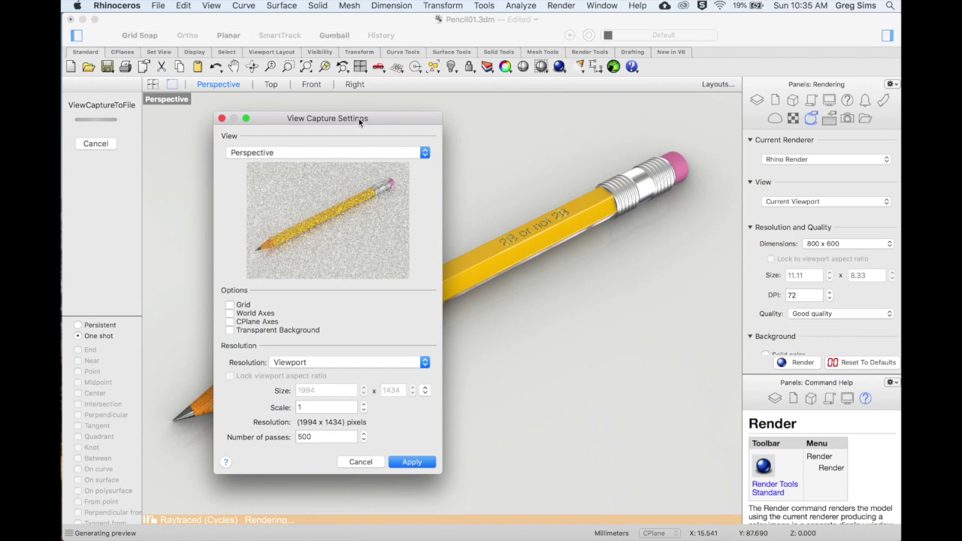
drag(360, 120, 598, 78)
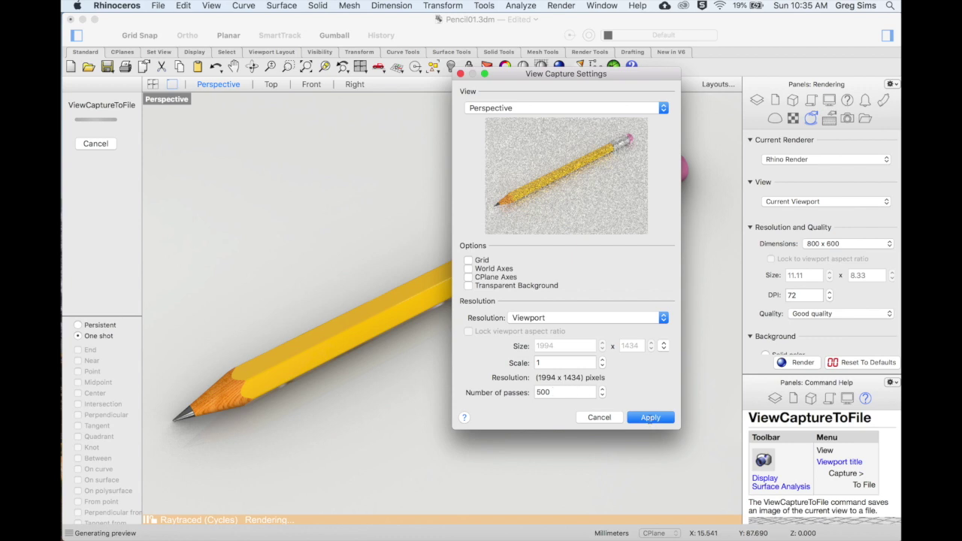
click(650, 418)
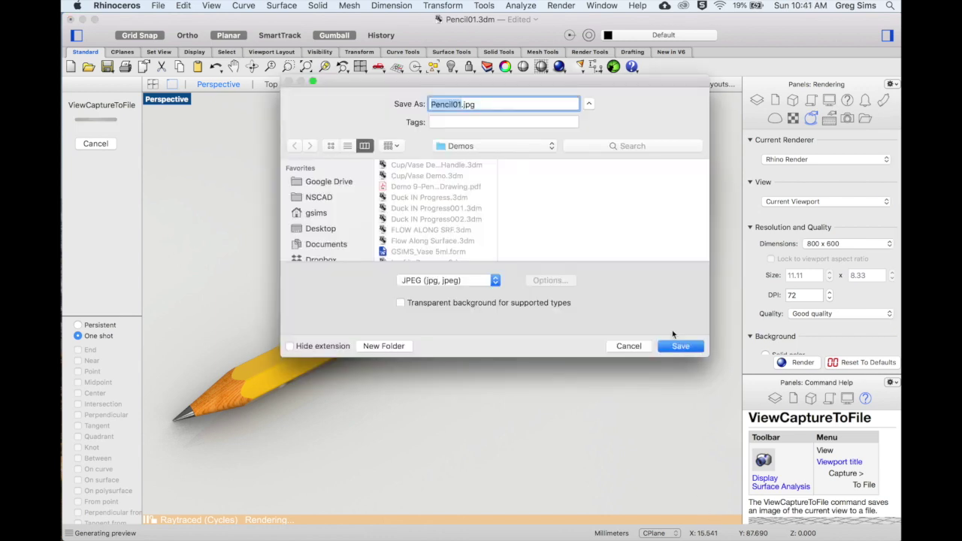
click(462, 106)
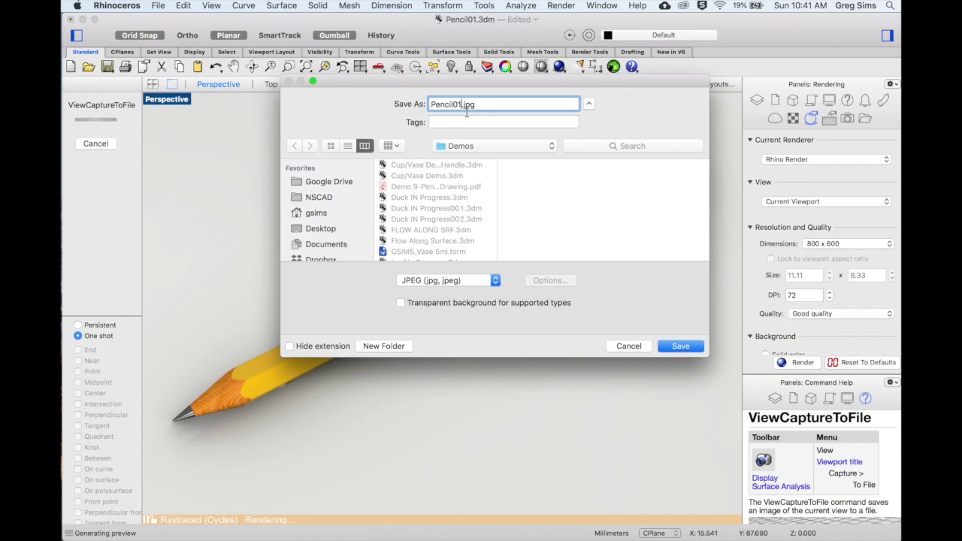